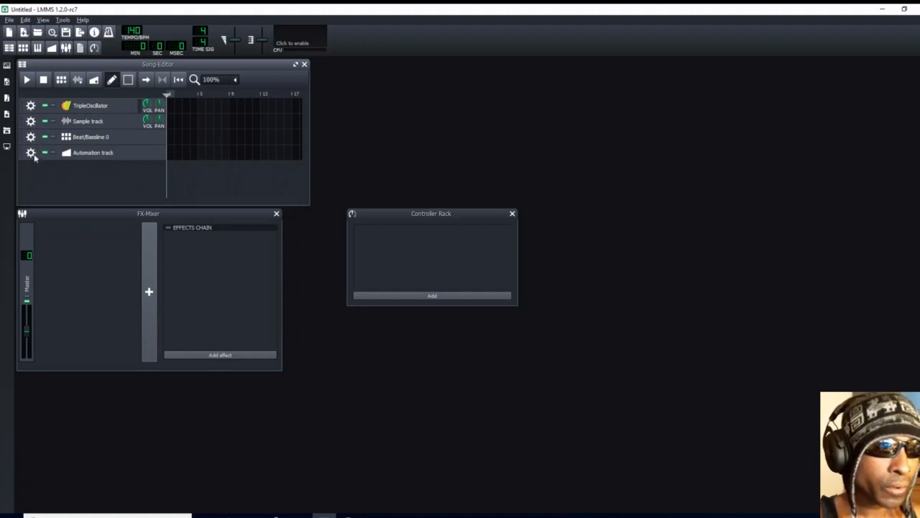
Place the Controller Rack below the FX-Mixer and remove the TripleOscillator, Automation and Sample tracks from the Song-Editor.
left_click_drag(448, 215, 118, 395)
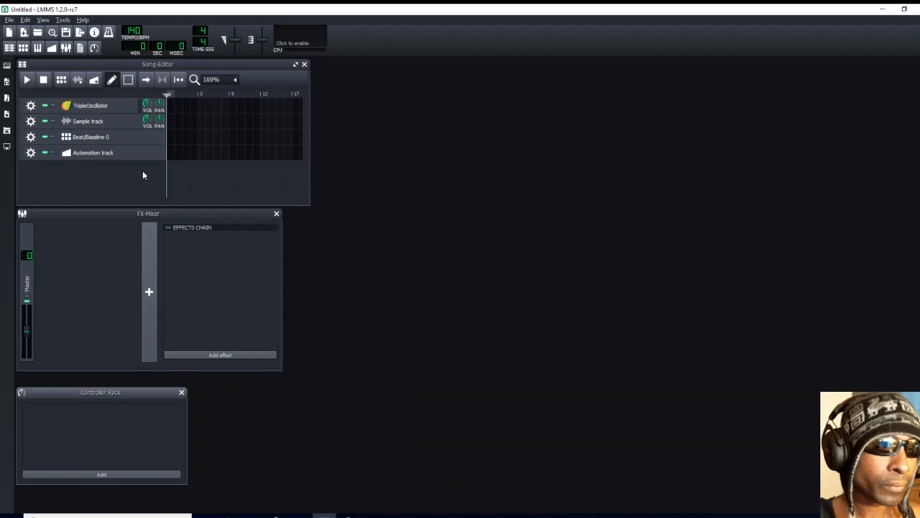
left_click(30, 104)
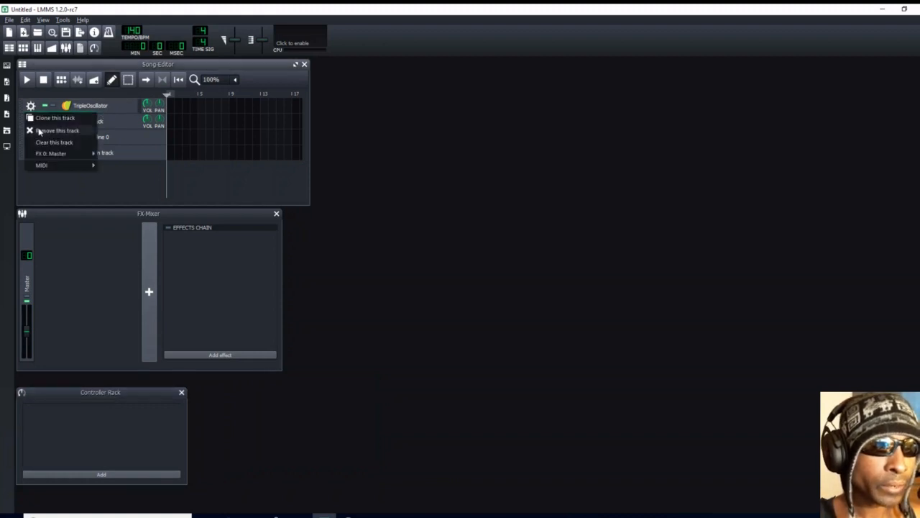
left_click(38, 132)
left_click(30, 138)
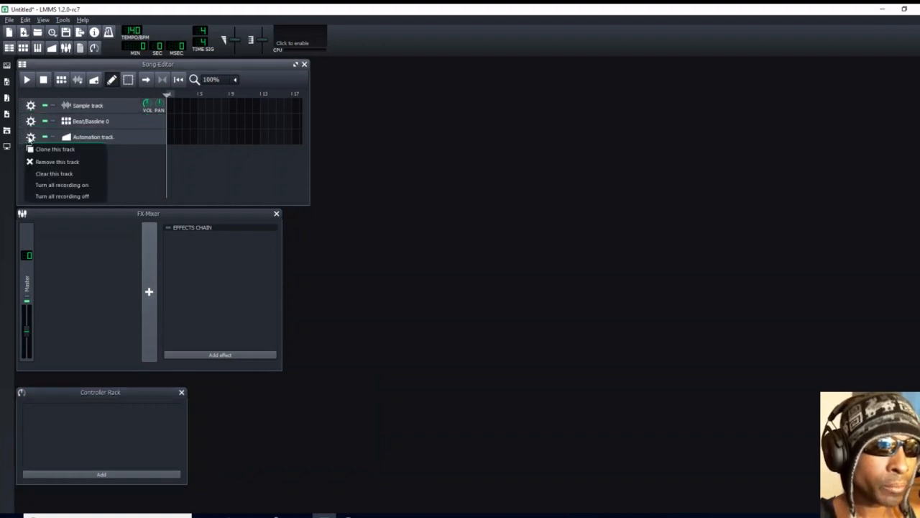
left_click(31, 162)
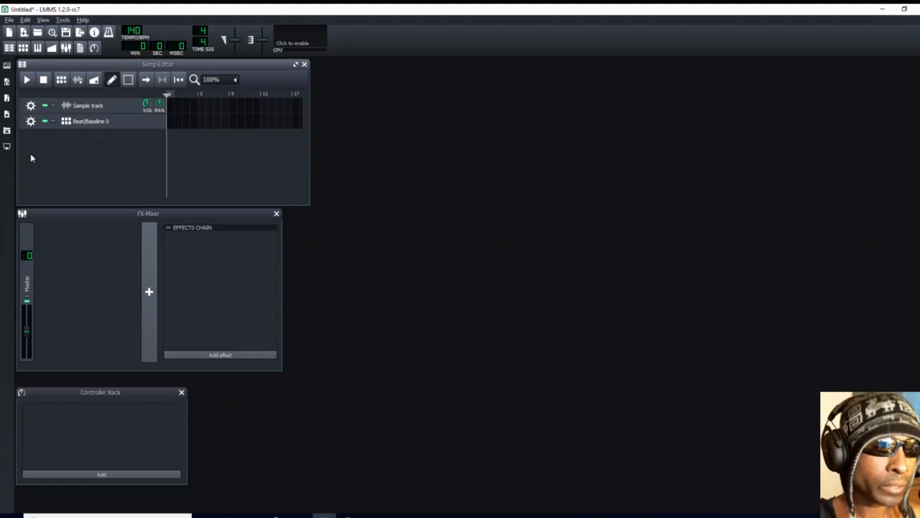
left_click(30, 105)
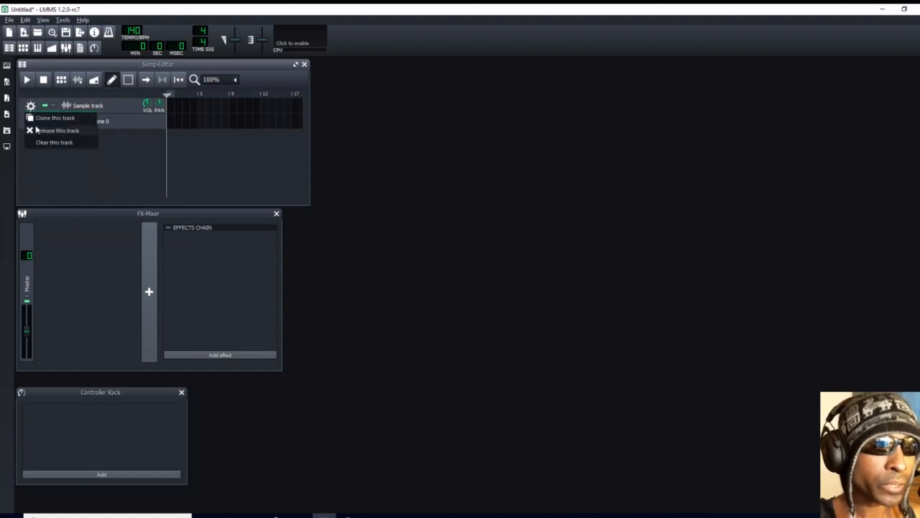
left_click(36, 131)
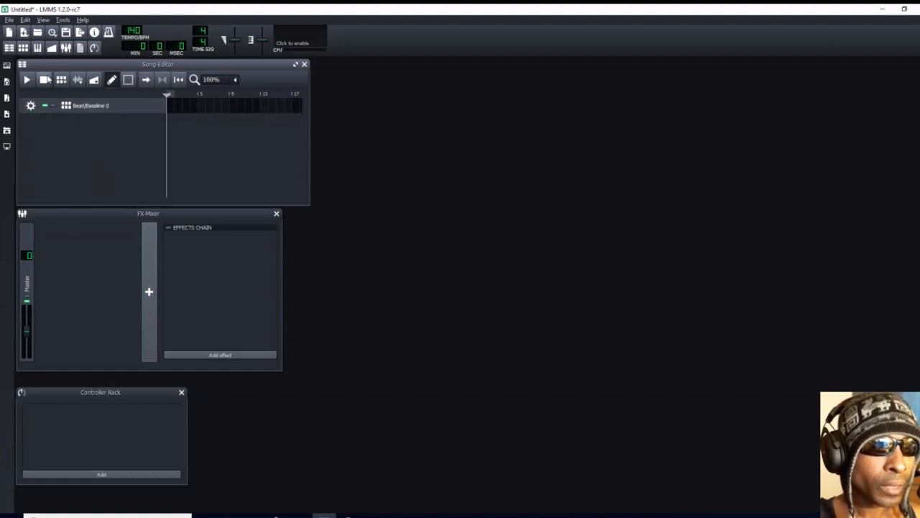
Show the Beat+Bassline Editor, move it away from the Song-Editor, and remove its Kicker track.
left_click(23, 48)
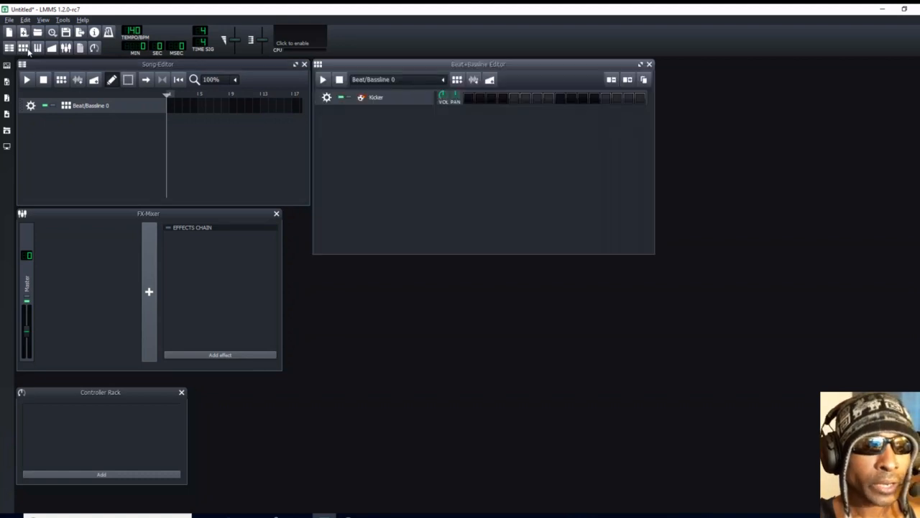
left_click_drag(440, 67, 609, 79)
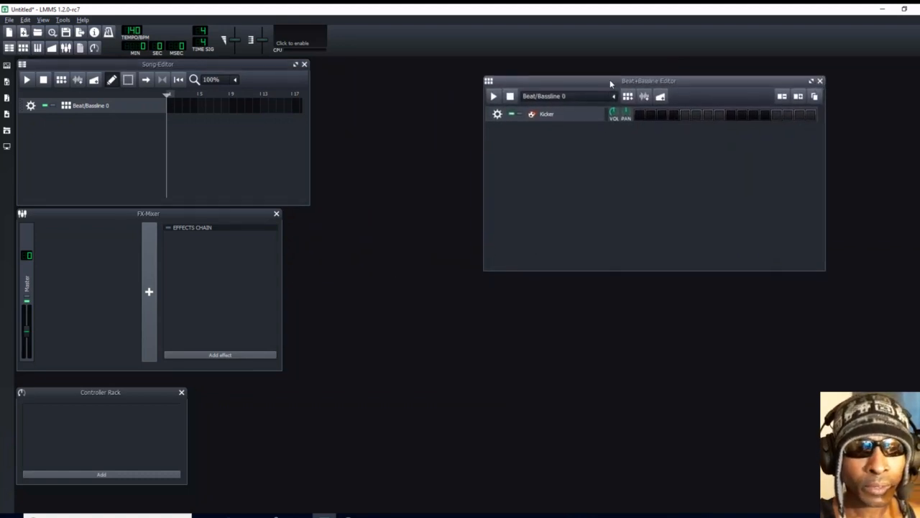
left_click(500, 112)
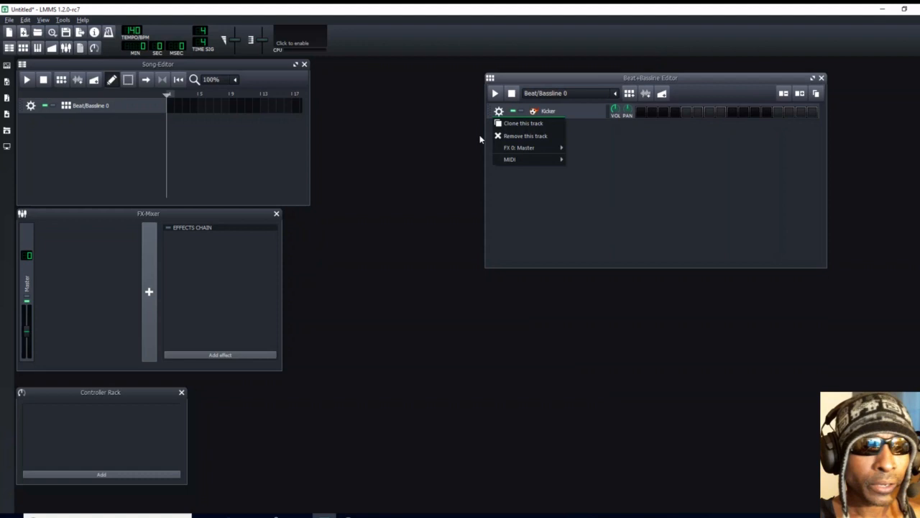
left_click(519, 133)
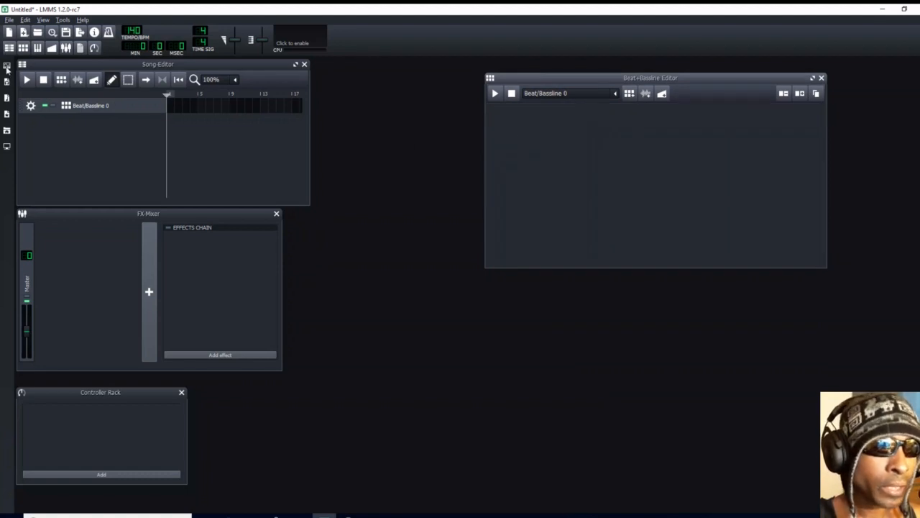
Add the Watsyn instrument plugin to the Beat+Bassline Editor, align that window with the Song-Editor, and hide the plugin list.
left_click(6, 66)
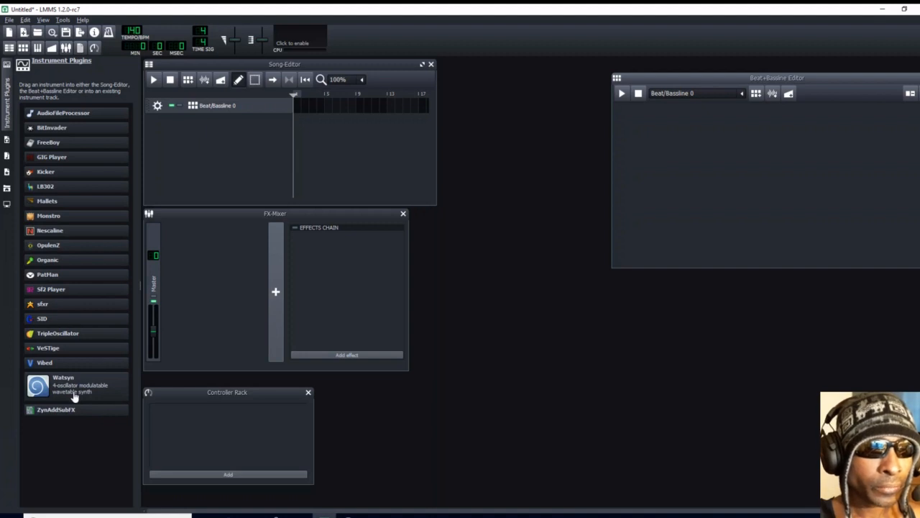
left_click_drag(75, 396, 642, 120)
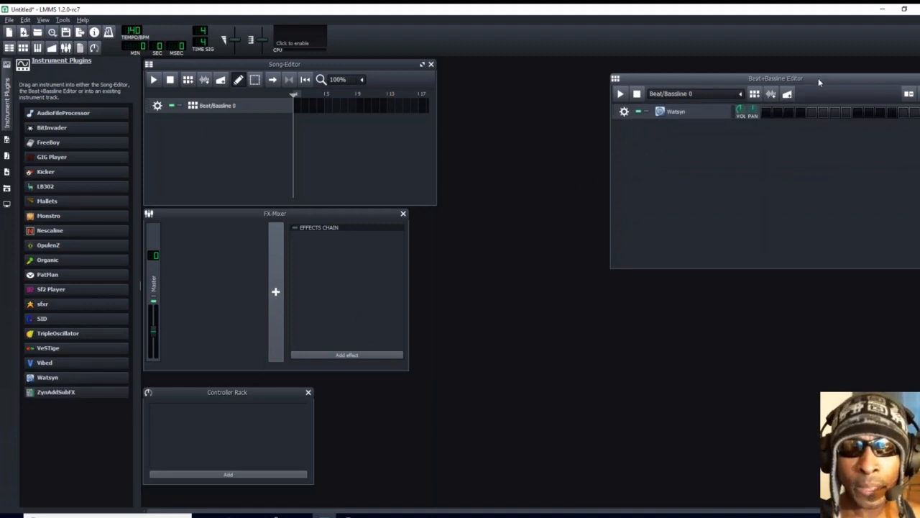
left_click_drag(818, 77, 700, 66)
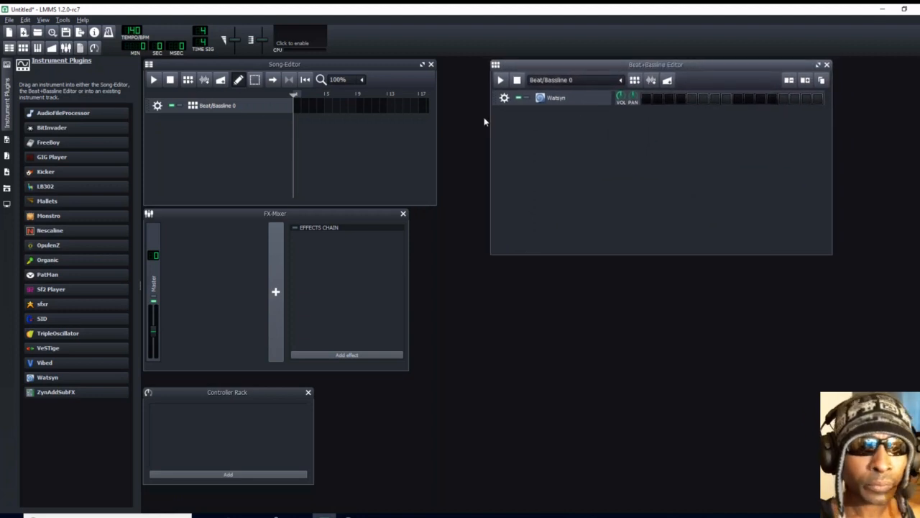
left_click(7, 104)
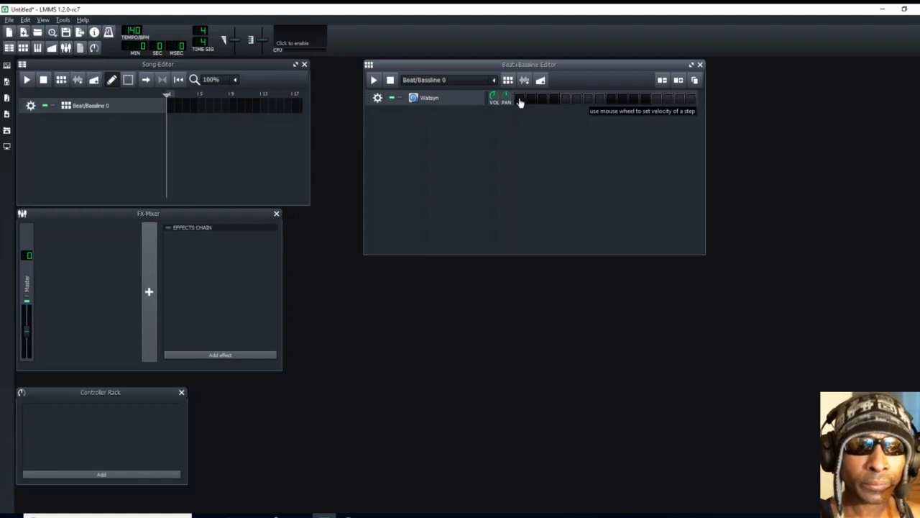
Add steps to the Watsyn beat pattern three times and widen the Beat+Bassline Editor to the screen edge.
left_click(679, 80)
left_click(679, 80)
left_click(679, 81)
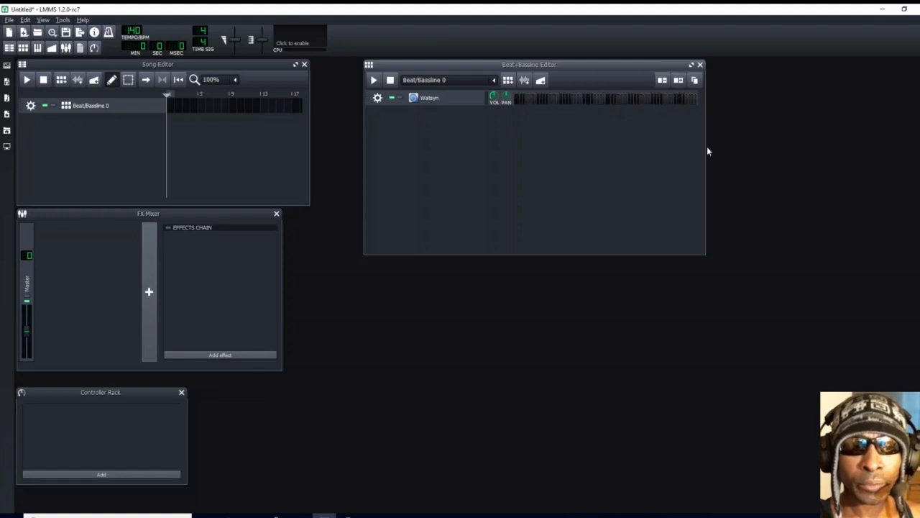
left_click_drag(707, 146, 919, 145)
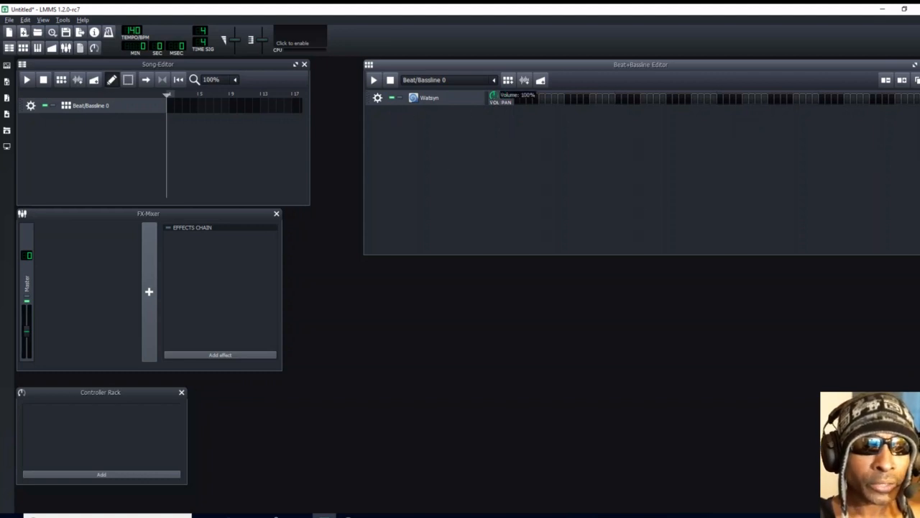
Set the Watsyn track volume to 10 and the master fader in the FX-Mixer to 25.
double_click(494, 96)
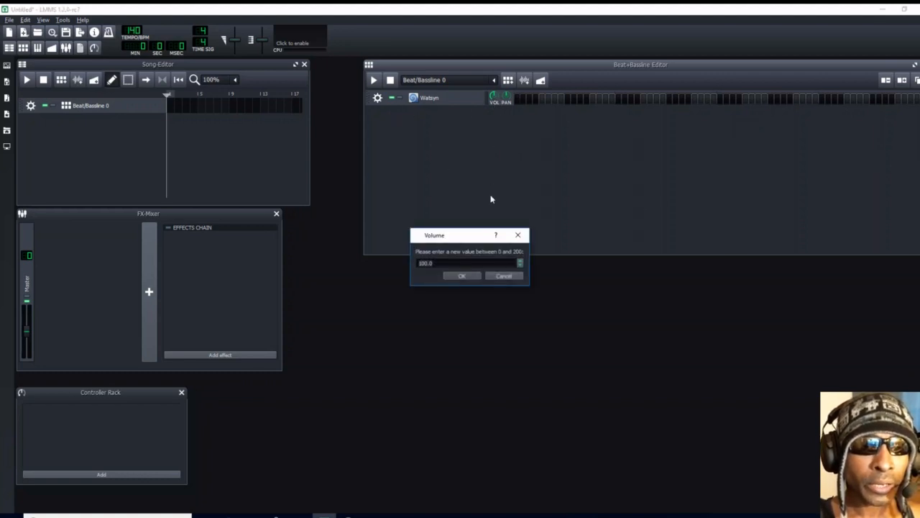
type("10")
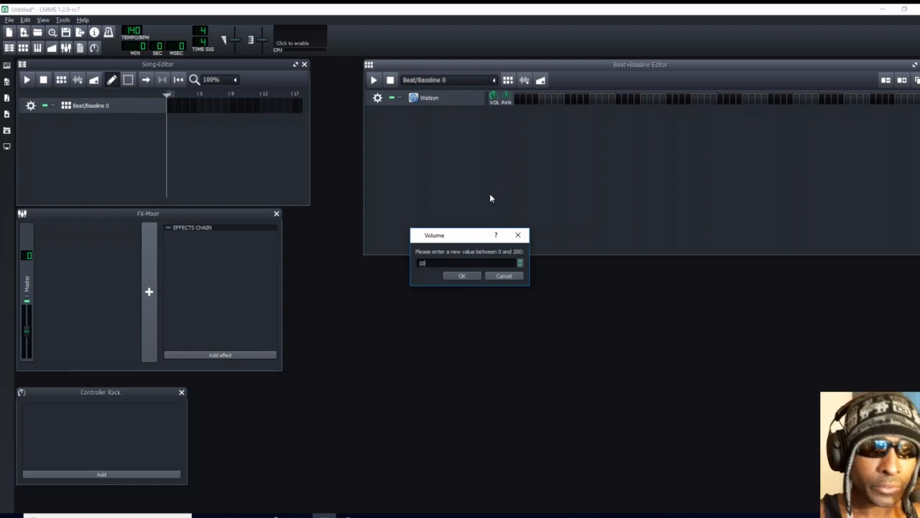
key("Return")
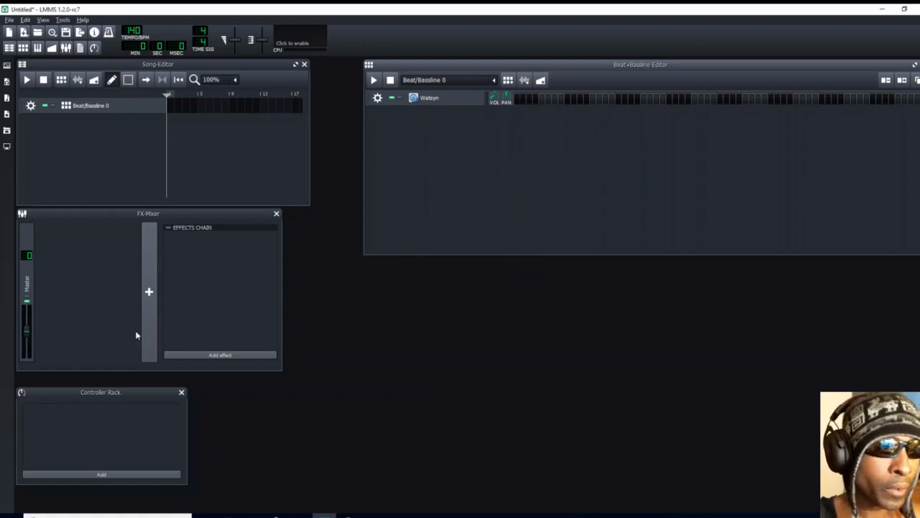
double_click(25, 332)
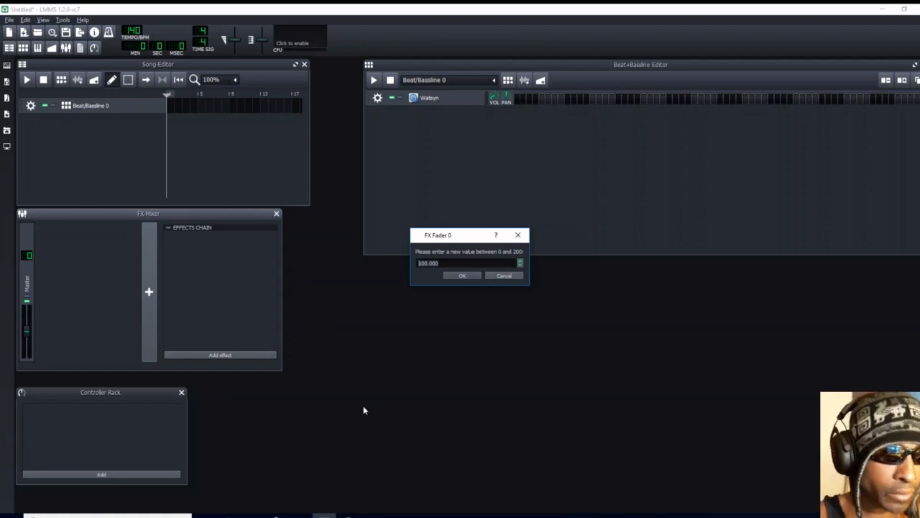
type("25")
key("Return")
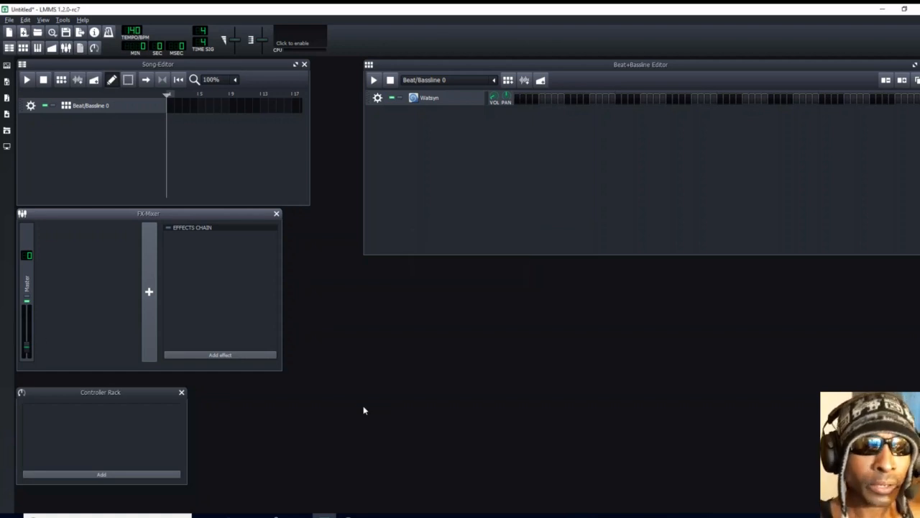
Open the Watsyn instrument window, move it clear of the FX-Mixer, and display the B1 oscillator waveform.
left_click(438, 99)
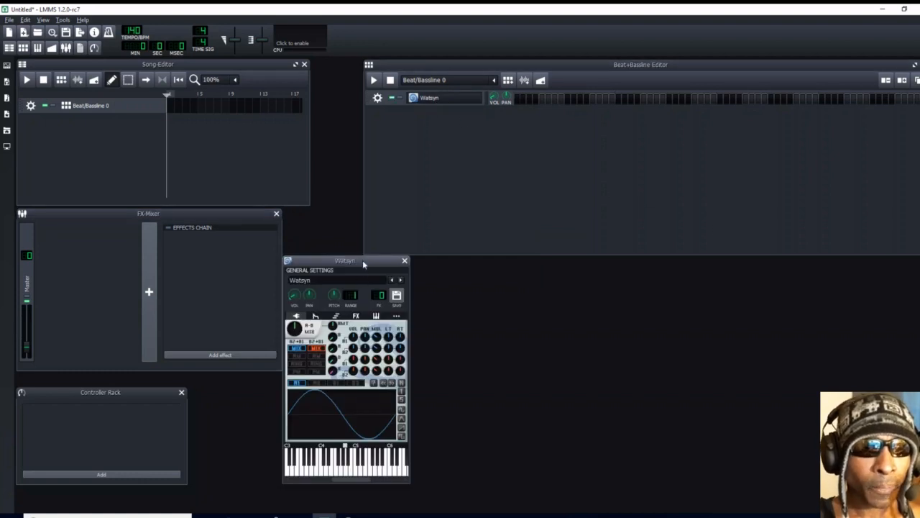
left_click_drag(362, 260, 493, 256)
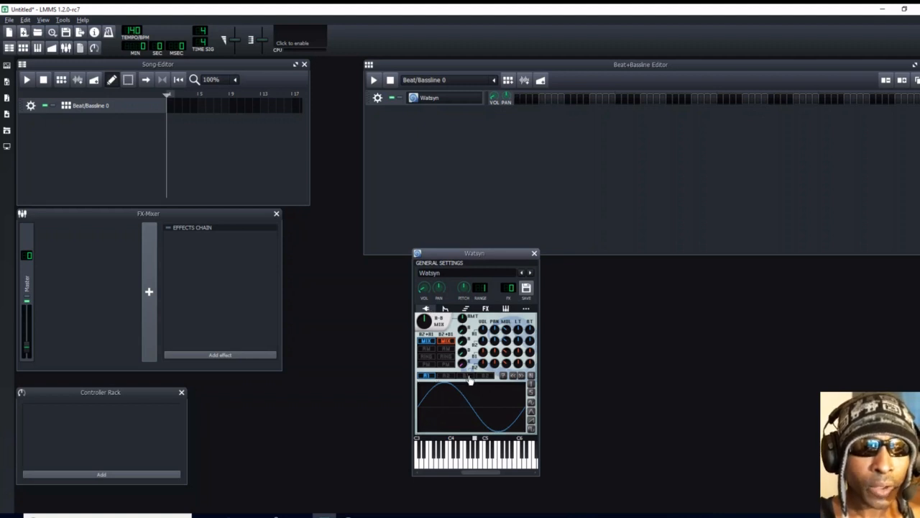
left_click(467, 376)
left_click(427, 376)
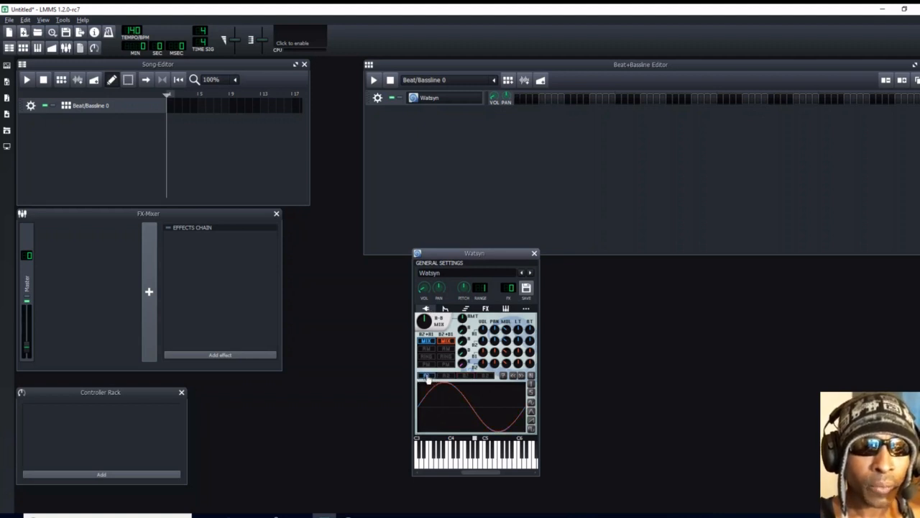
left_click(465, 376)
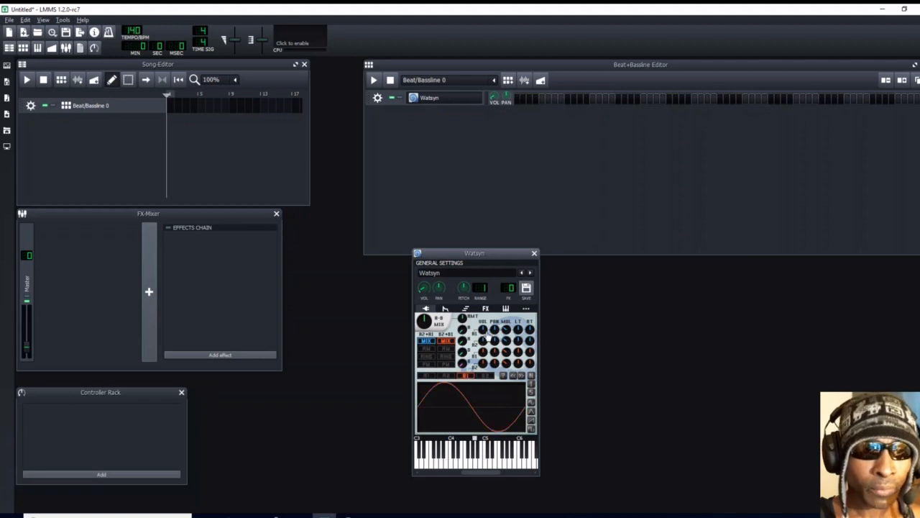
Set Watsyn's A1 oscillator volume to 50 and turn down the A2 oscillator volume.
double_click(483, 331)
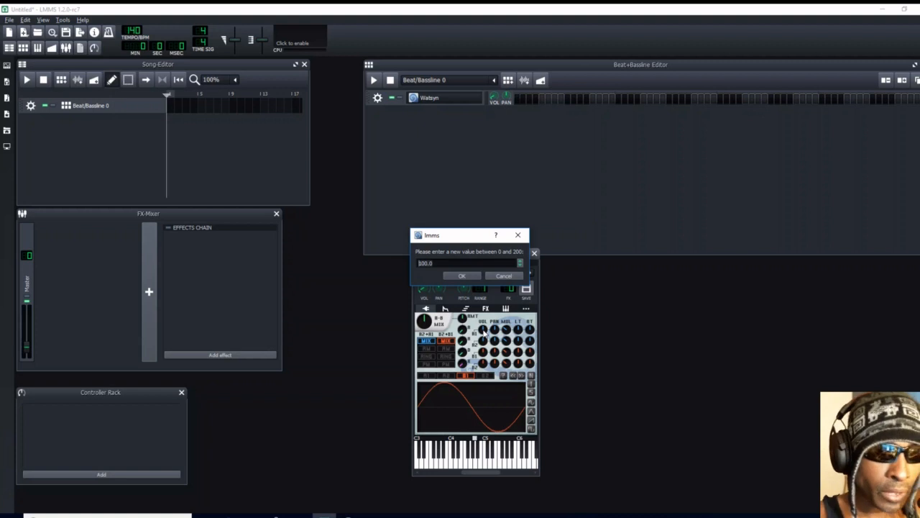
type("50")
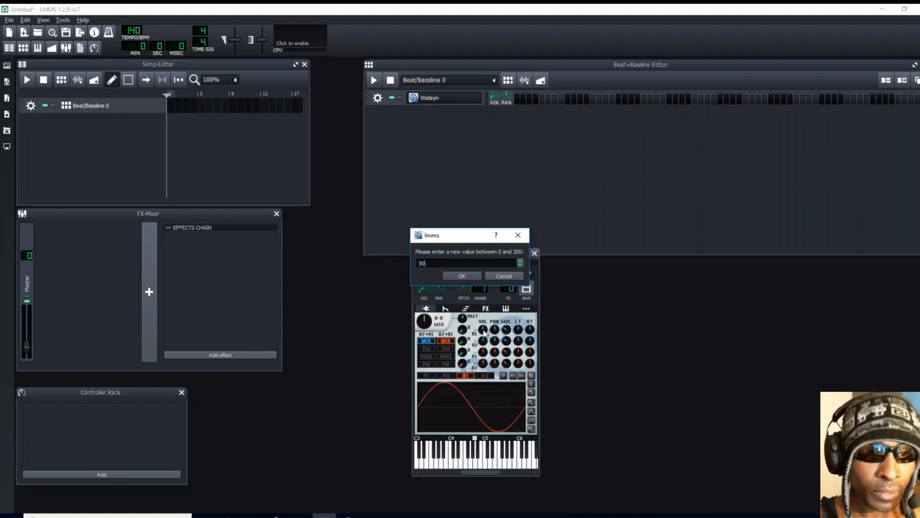
left_click(457, 277)
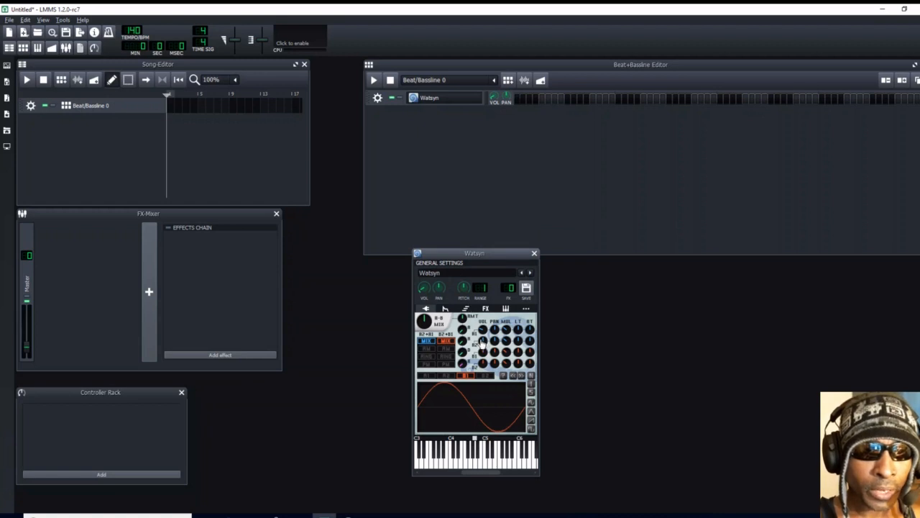
left_click_drag(483, 342, 483, 381)
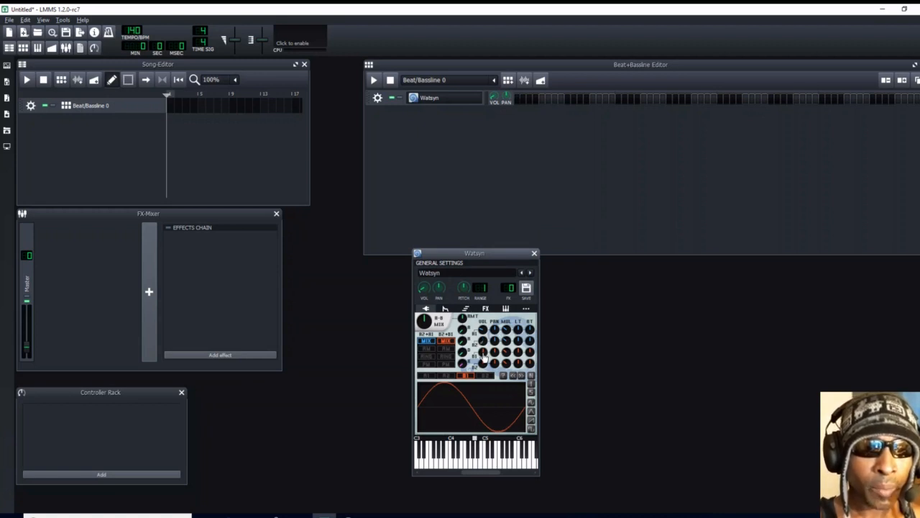
Set Watsyn's B1 oscillator volume to 50 and turn down the B2 oscillator volume.
double_click(483, 356)
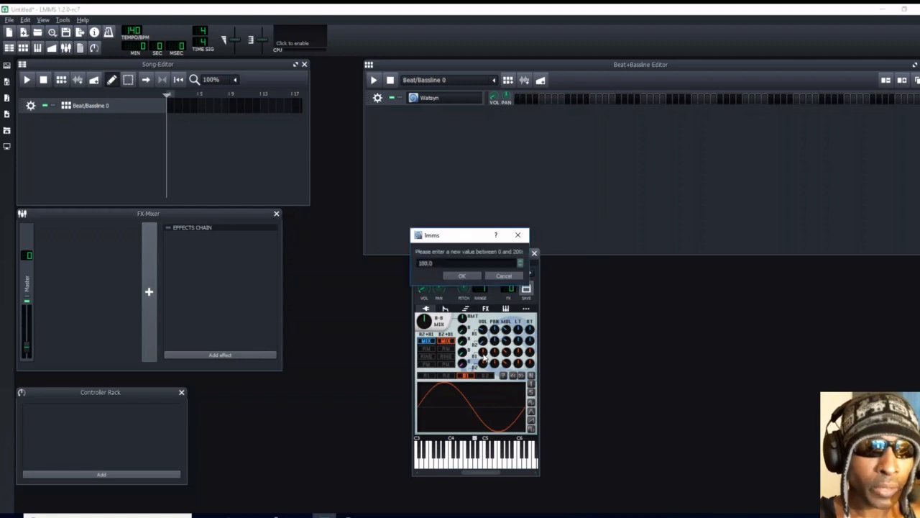
type("5")
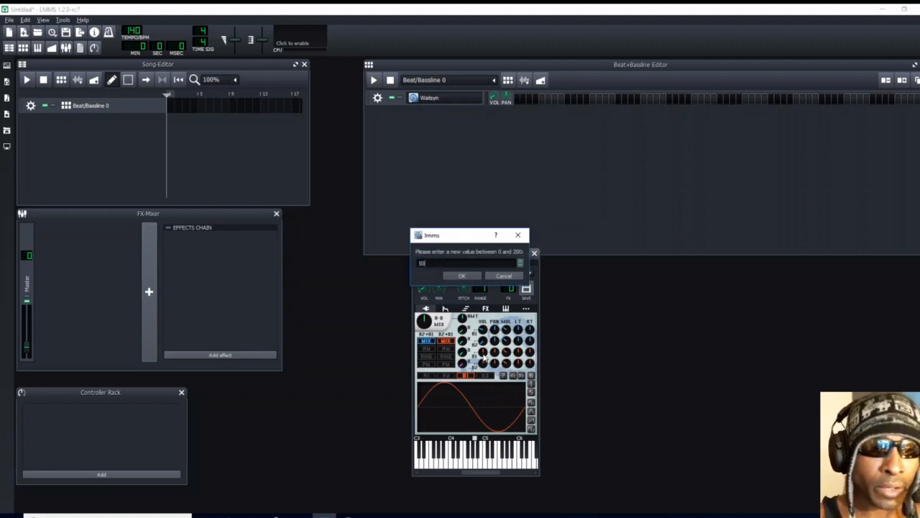
left_click(463, 274)
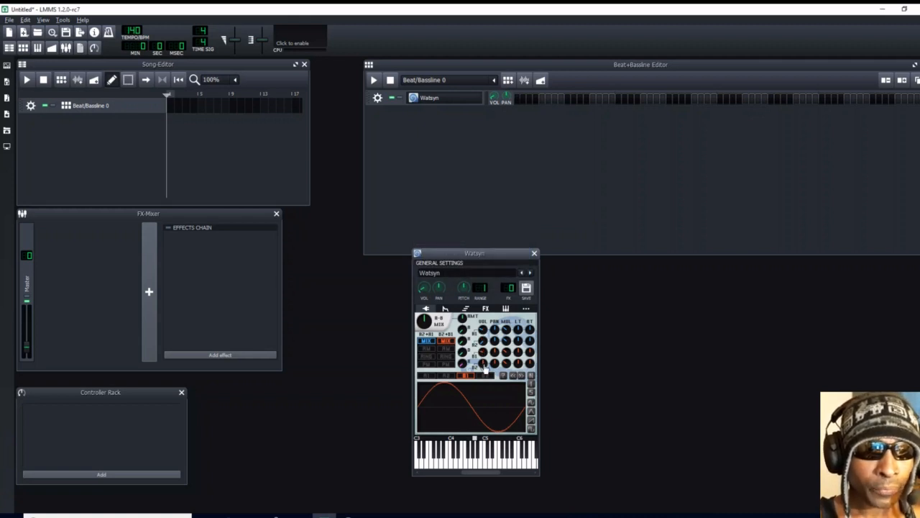
left_click_drag(484, 365, 492, 397)
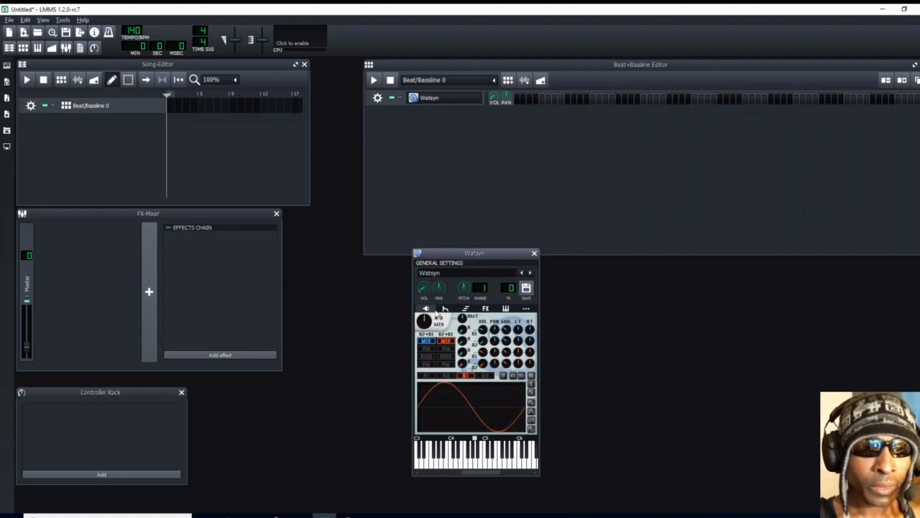
Raise the modulation amount of Watsyn's volume envelope.
left_click(445, 309)
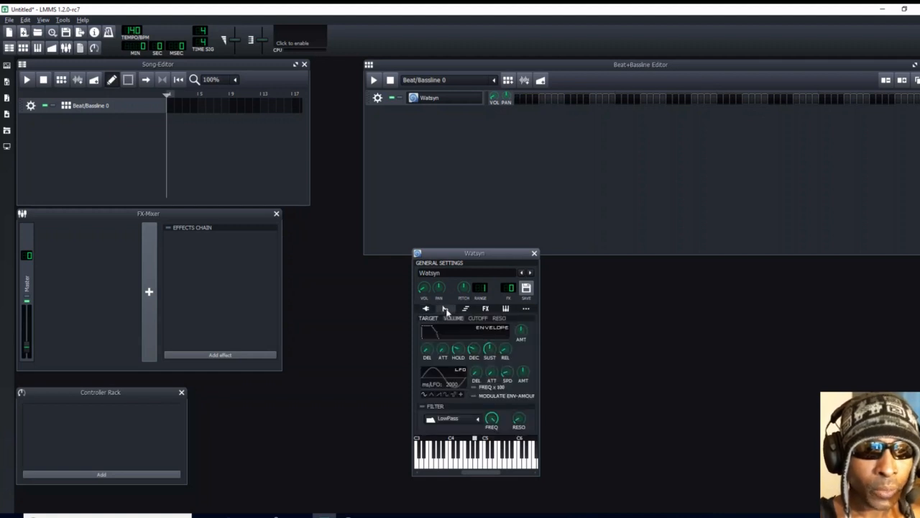
left_click_drag(521, 334, 522, 327)
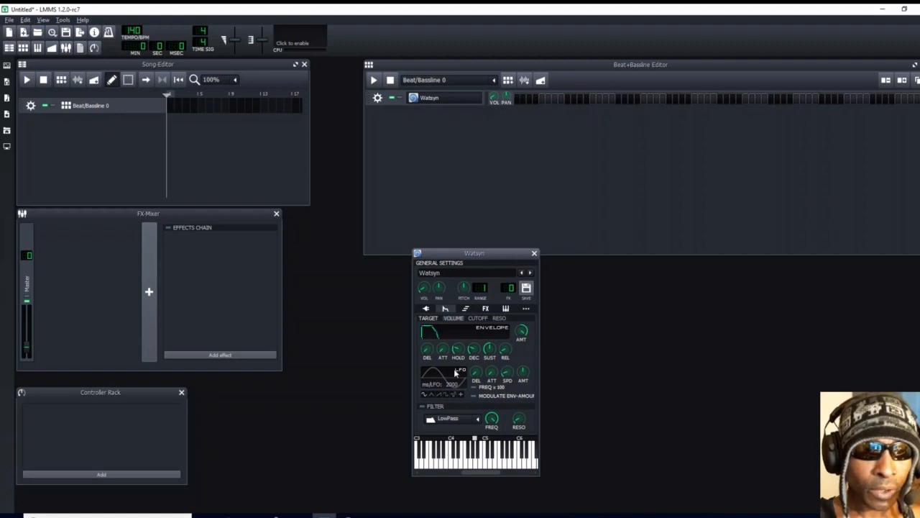
Set the attack of Watsyn's volume envelope to 0.1.
double_click(443, 351)
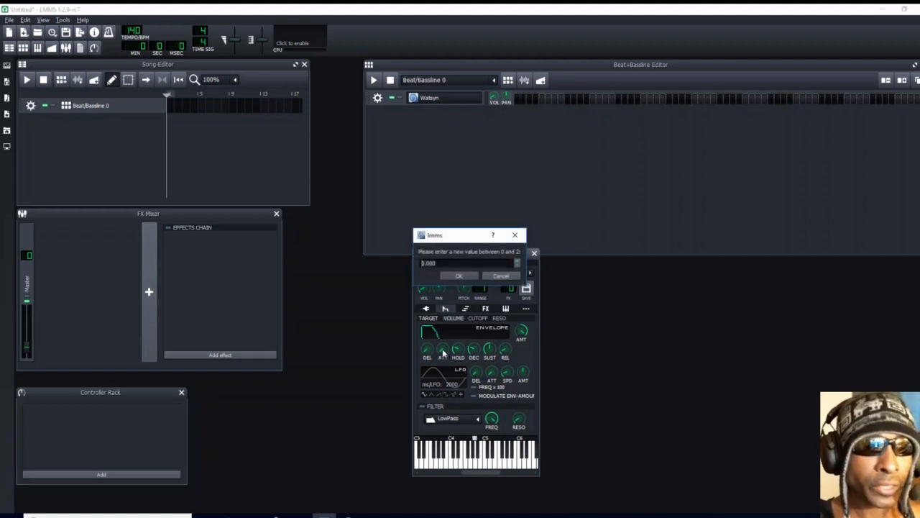
type(".1")
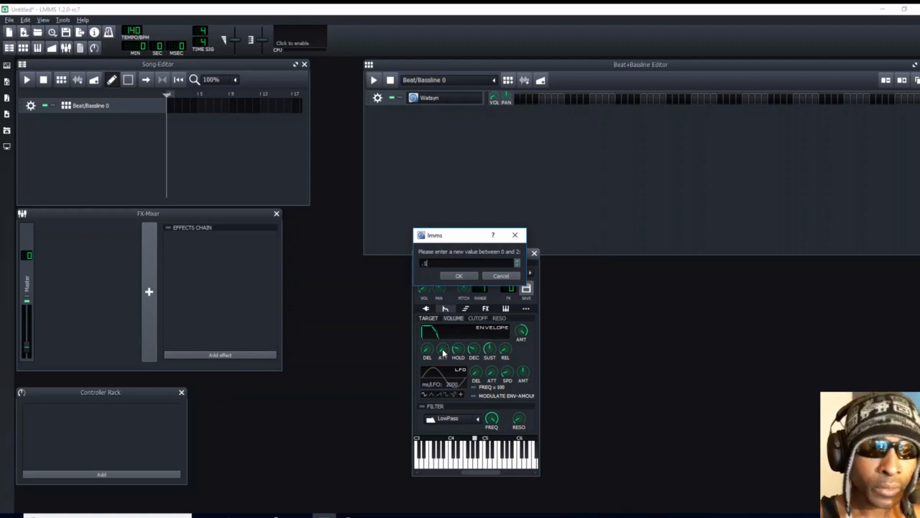
key("Return")
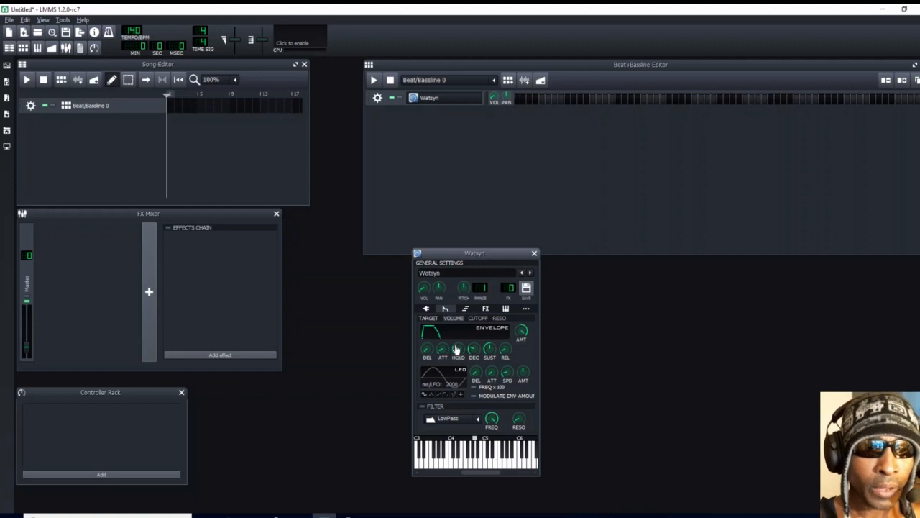
Set the hold of Watsyn's volume envelope to 1.5 and enable the instrument's LowPass filter.
double_click(458, 353)
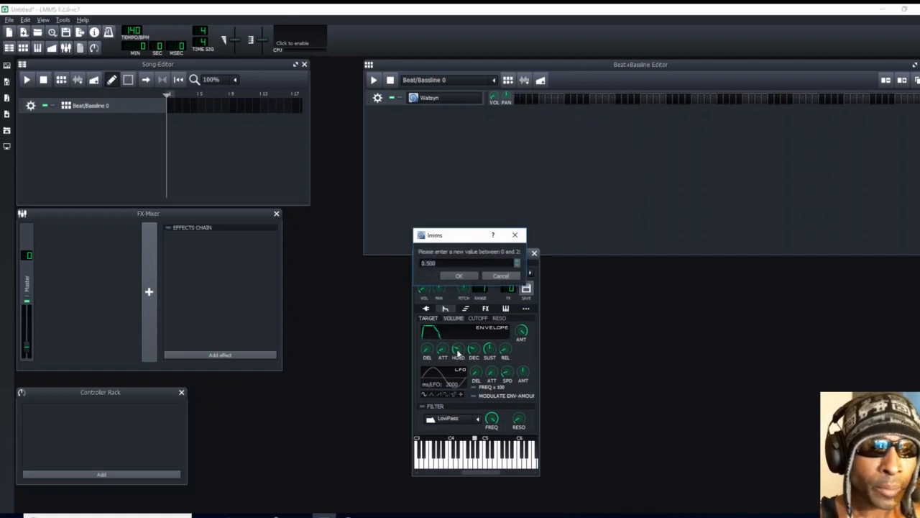
type("1")
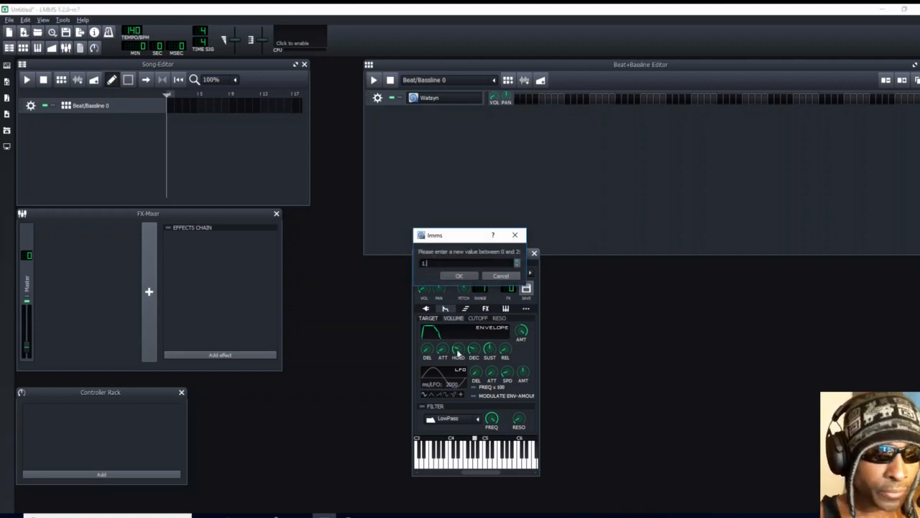
type(".5")
key("Return")
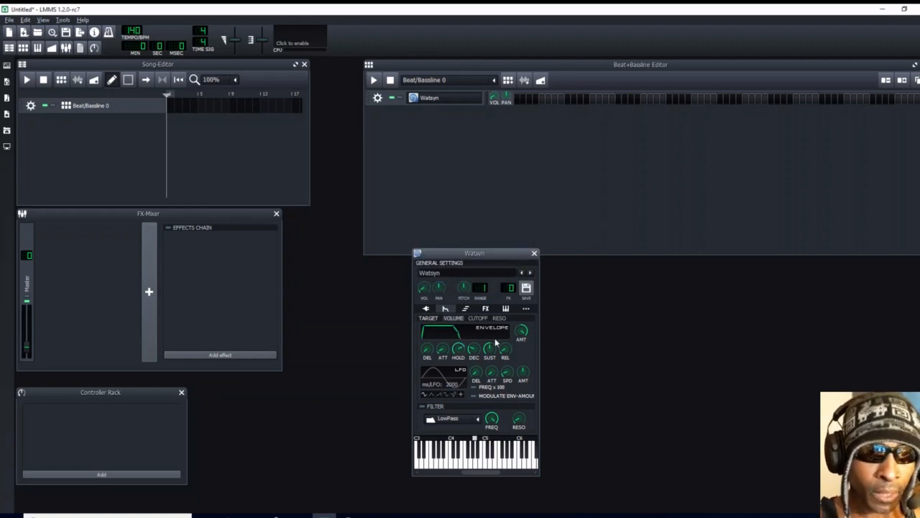
left_click(423, 407)
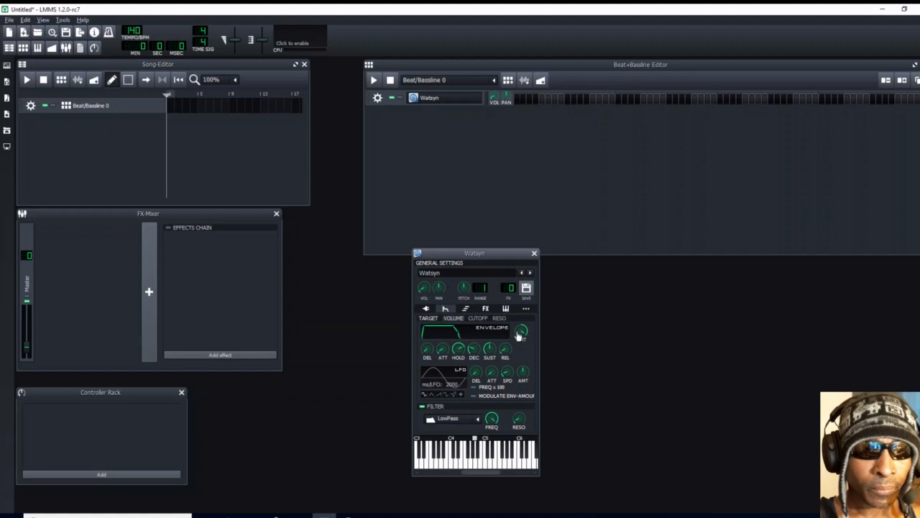
Add the C* Plate2x2 versatile plate reverb with stereo inputs to Watsyn's own effects chain.
left_click(487, 309)
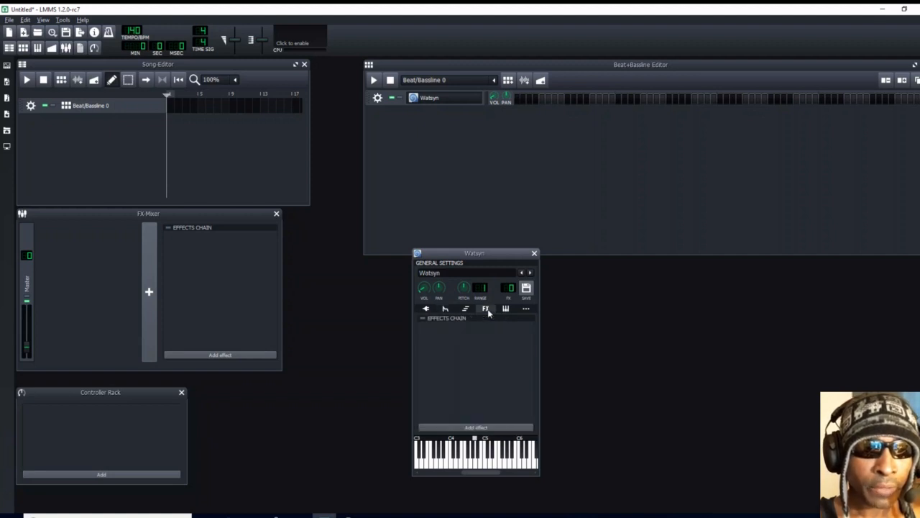
left_click(477, 427)
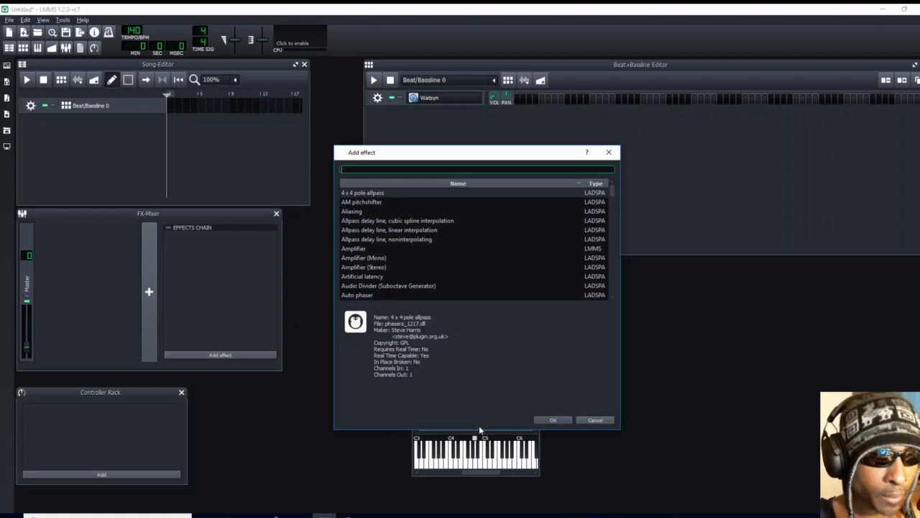
type("r")
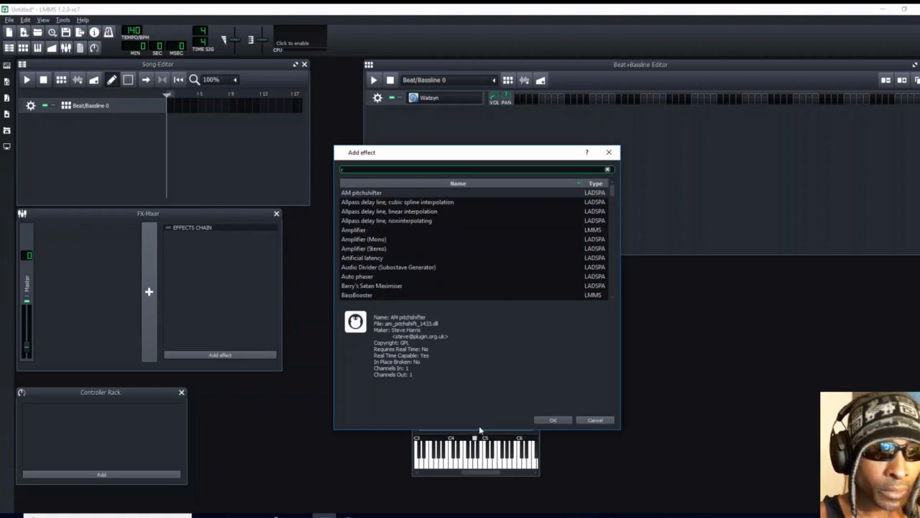
type("ever")
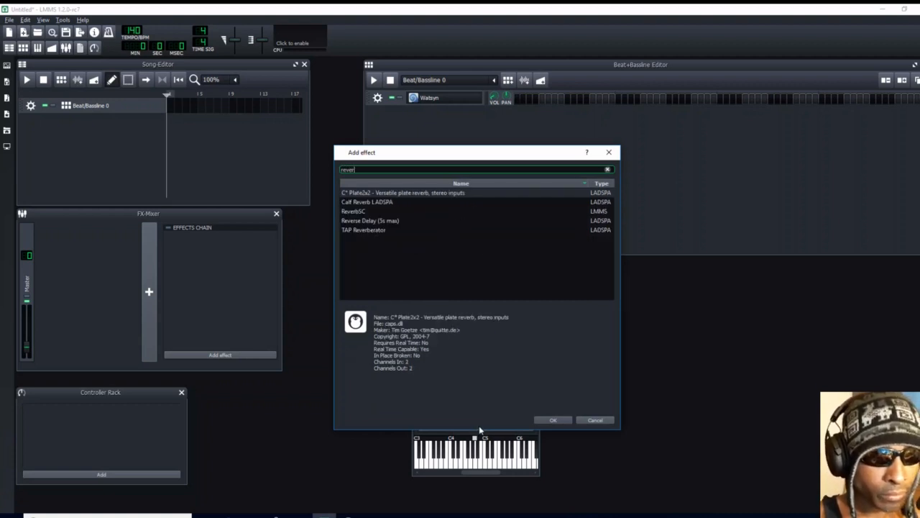
type("b")
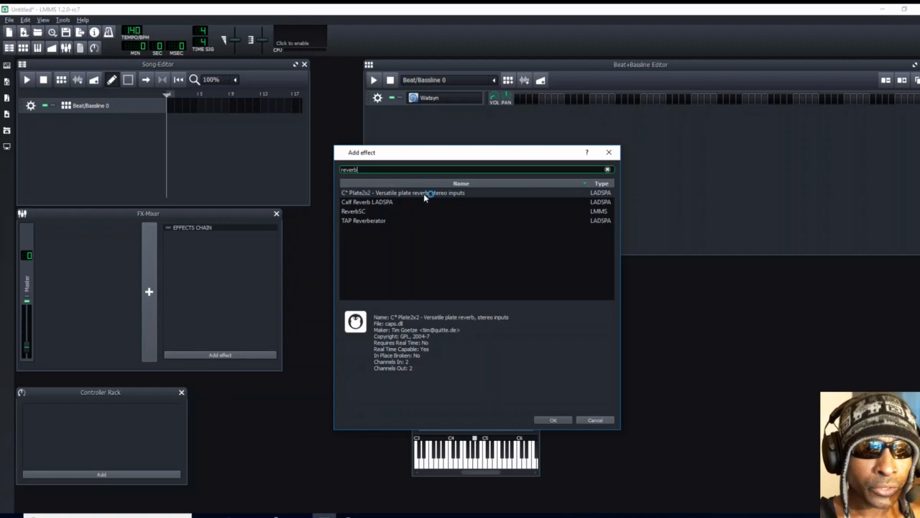
left_click(460, 193)
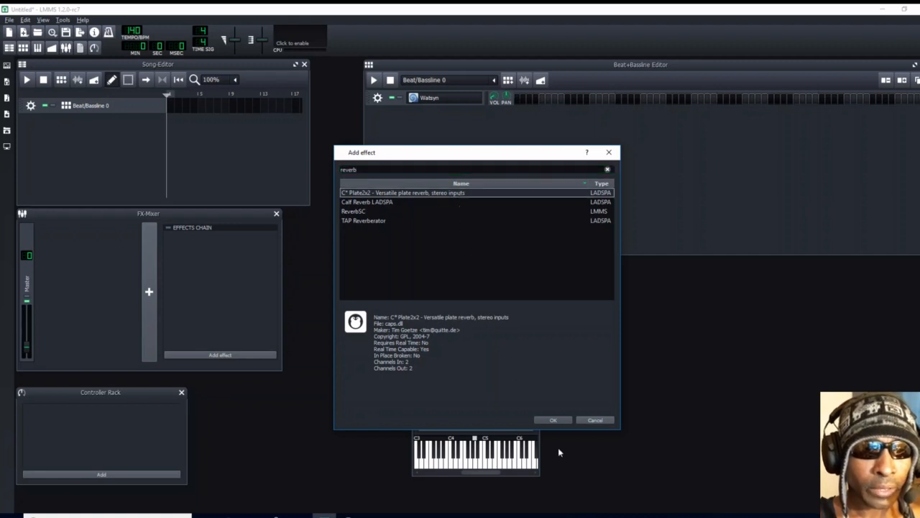
left_click(555, 419)
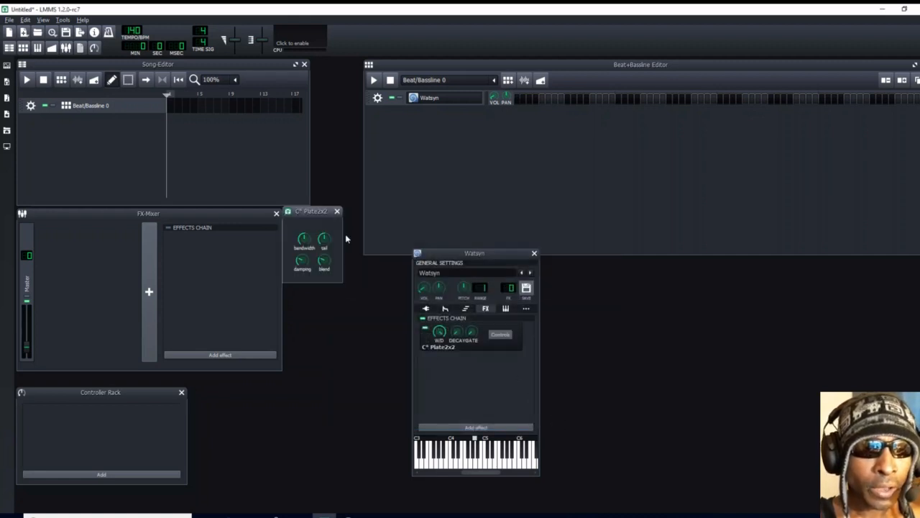
Raise the plate reverb's bandwidth and blend, set its tail to 0.749, and turn its damping down.
left_click_drag(319, 216, 595, 277)
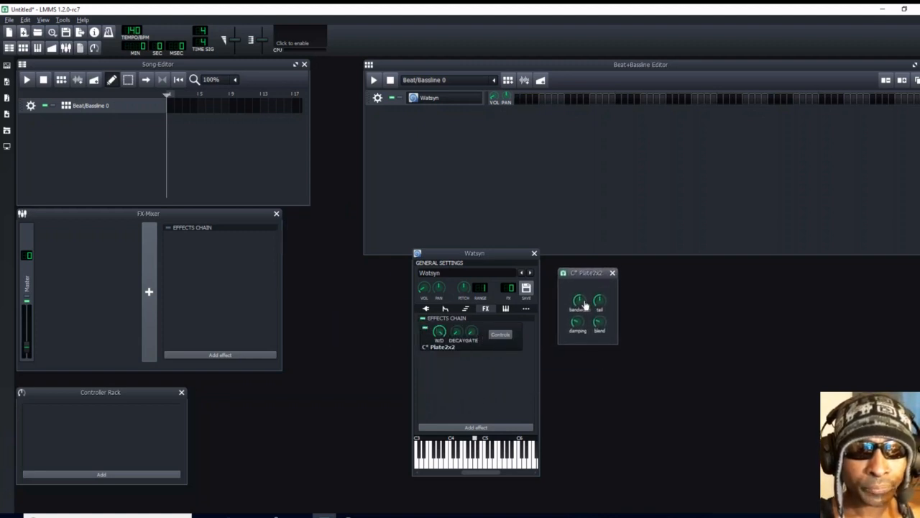
left_click_drag(579, 307, 579, 273)
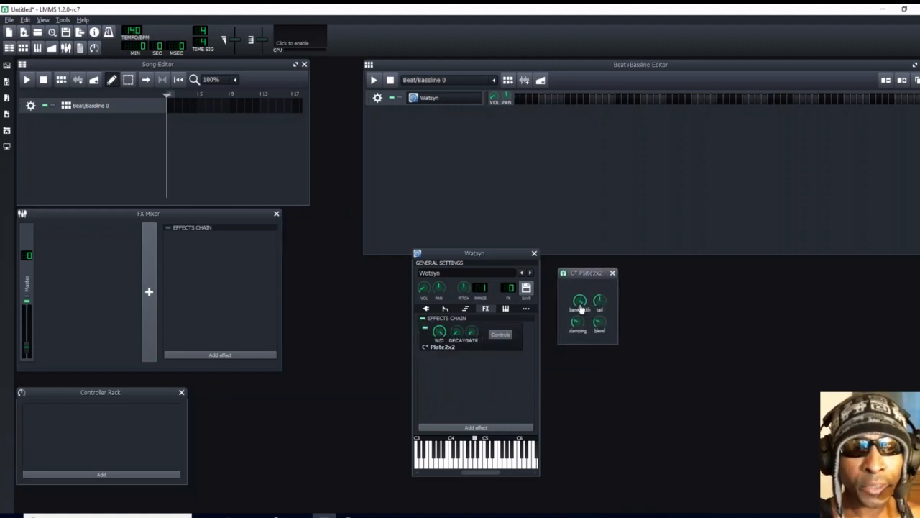
left_click(598, 300)
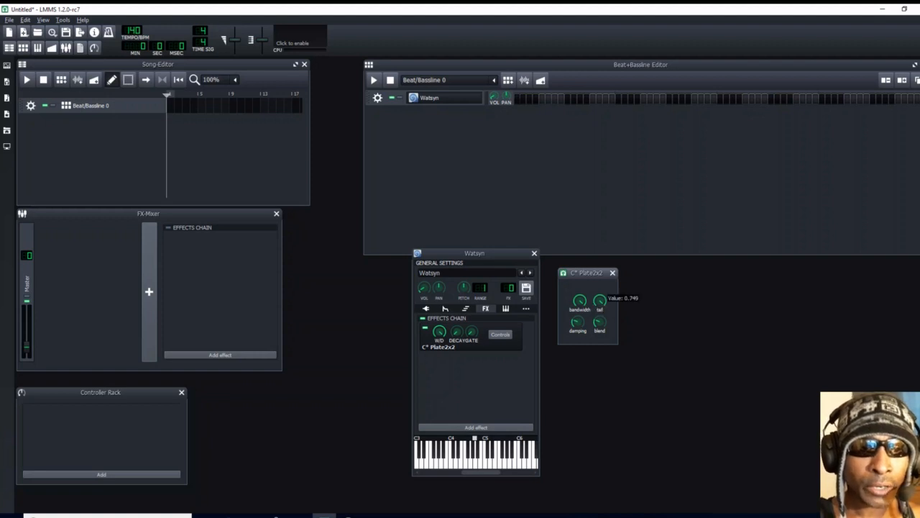
left_click(600, 321)
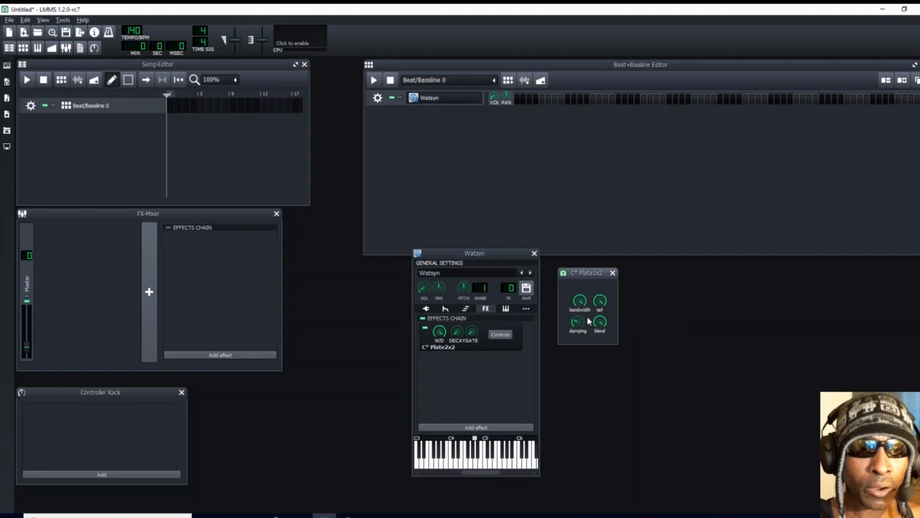
left_click_drag(577, 322, 577, 313)
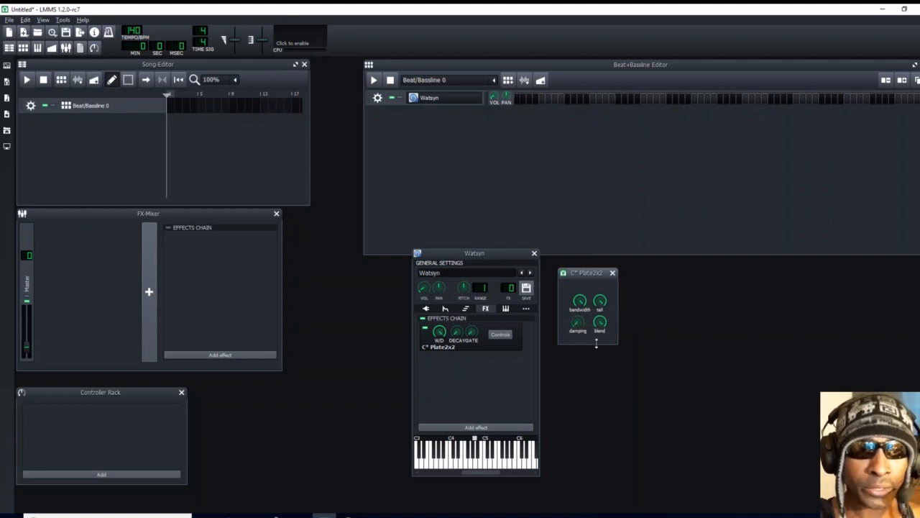
left_click(613, 273)
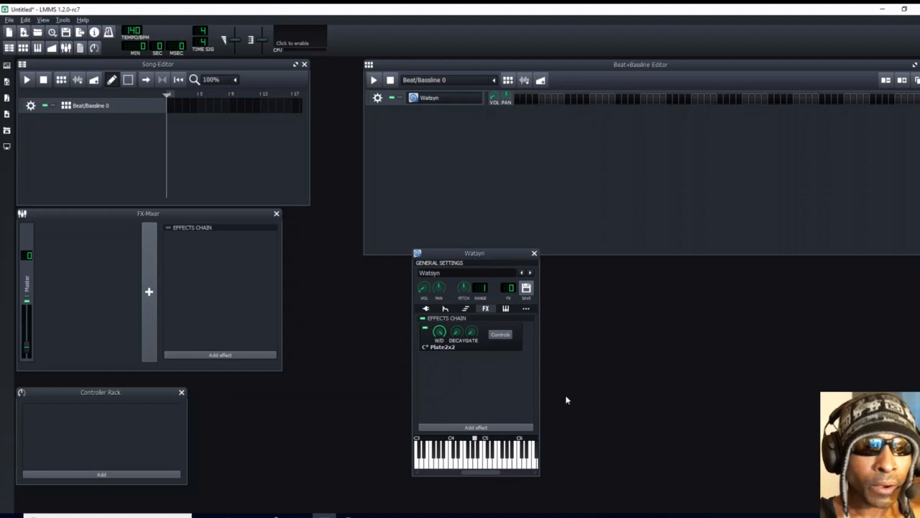
Close the Watsyn instrument window and make two clones of the Watsyn track in the Beat+Bassline Editor.
left_click(534, 253)
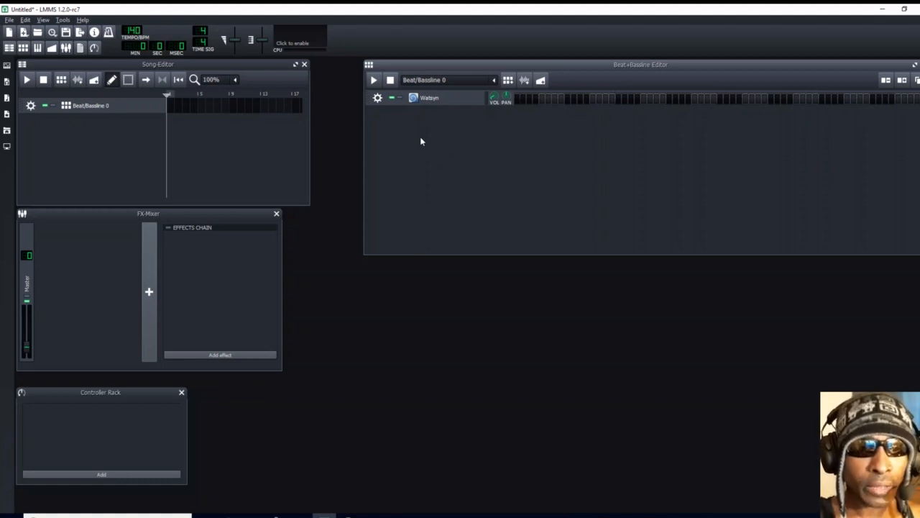
left_click(377, 97)
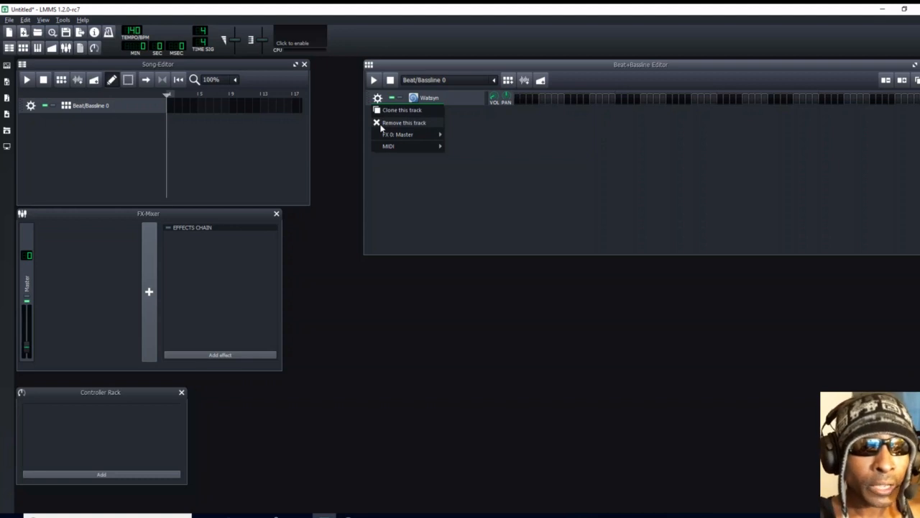
left_click(390, 110)
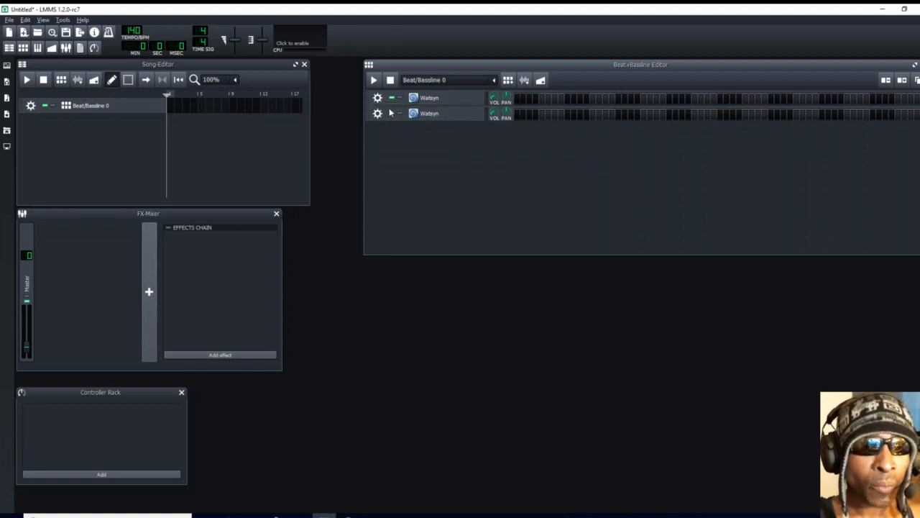
left_click(377, 114)
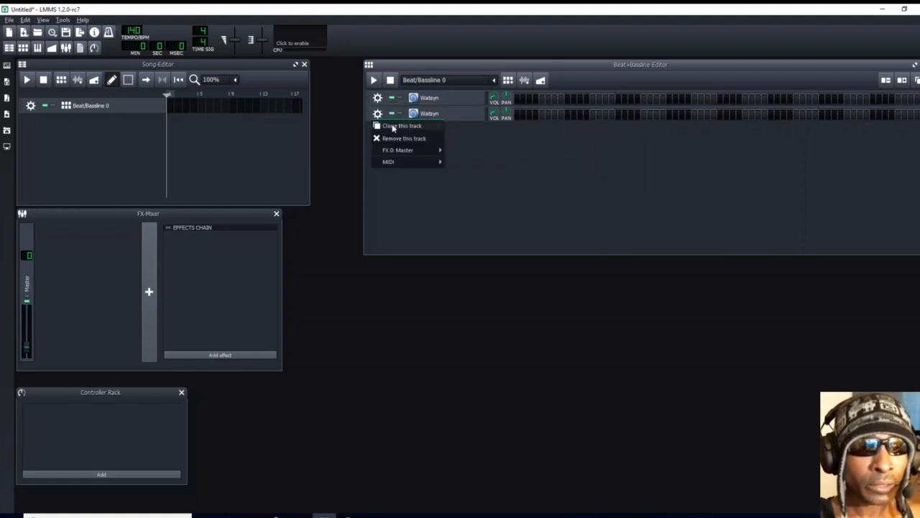
left_click(393, 127)
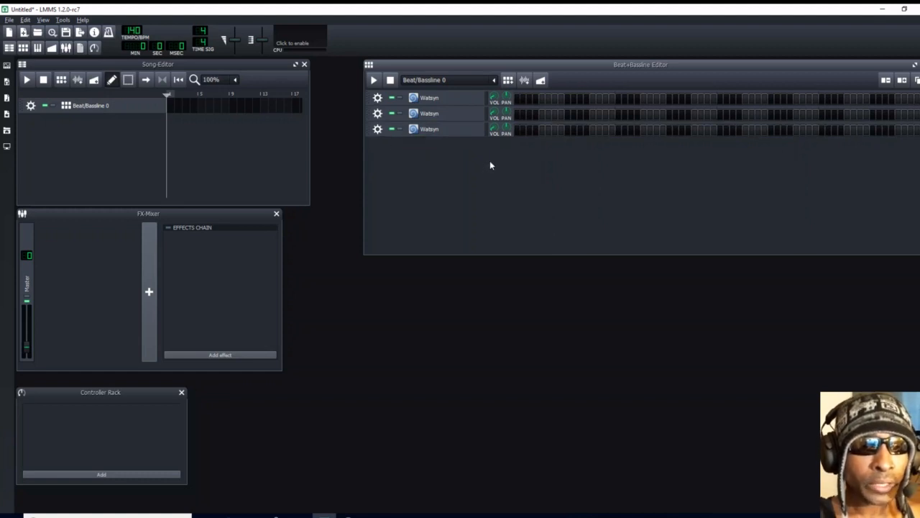
Rename the first Watsyn track as WatsynA6.
left_click(440, 101)
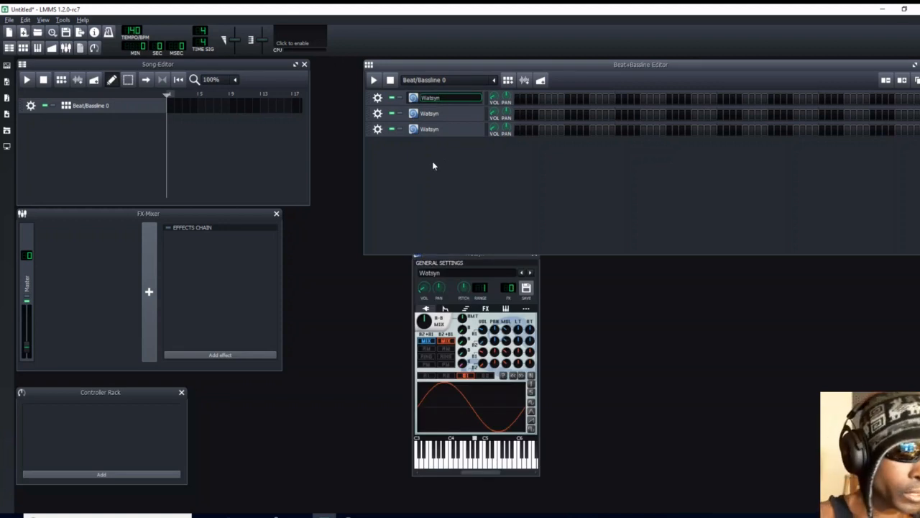
type("A")
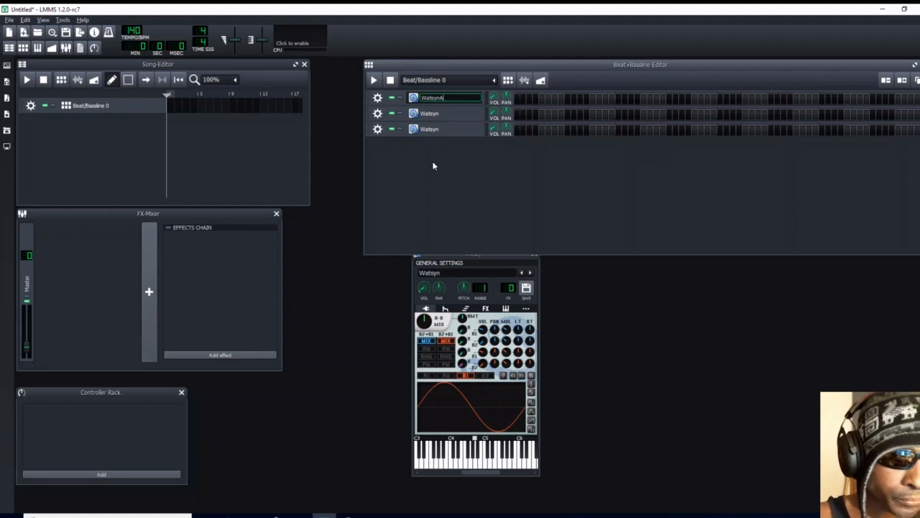
type("6")
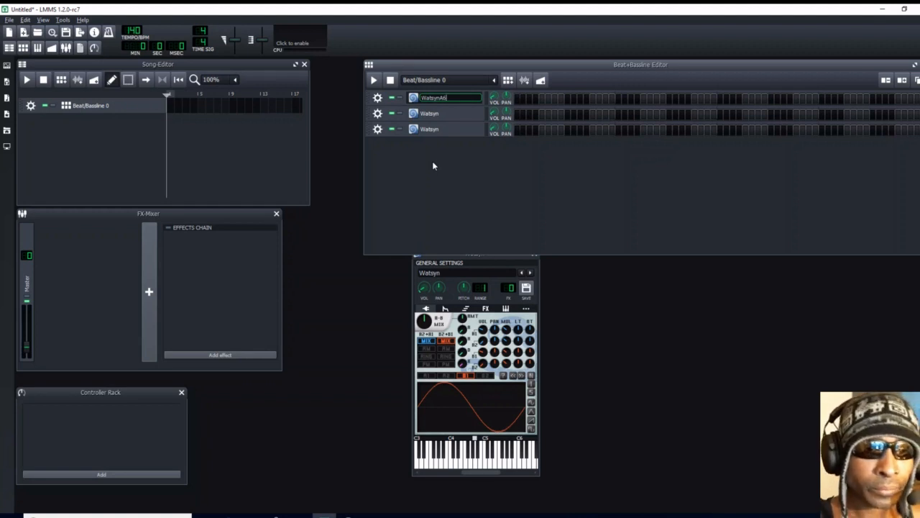
key("Return")
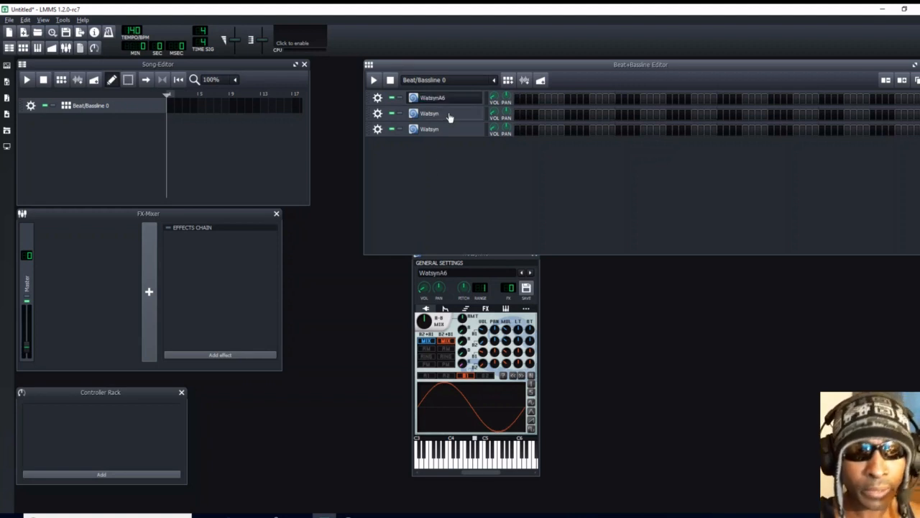
Rename the second Watsyn track as WatsynA5.
double_click(447, 113)
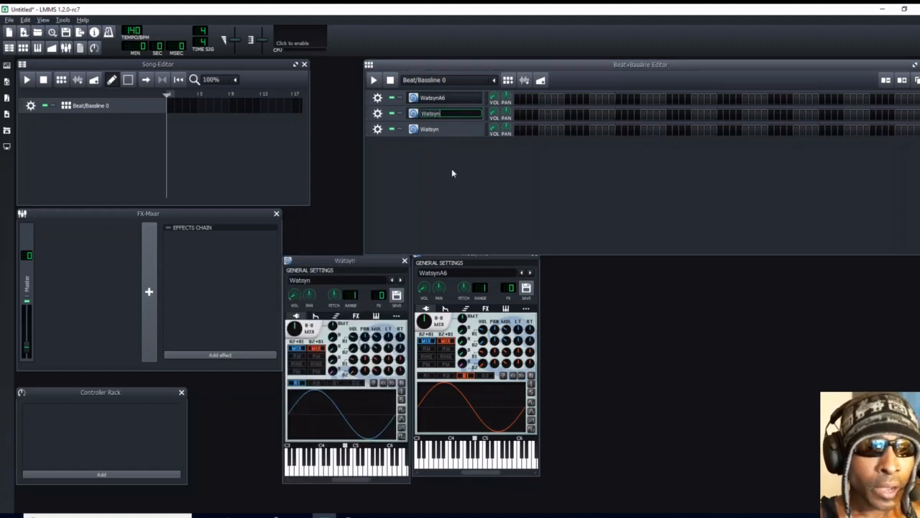
key("End")
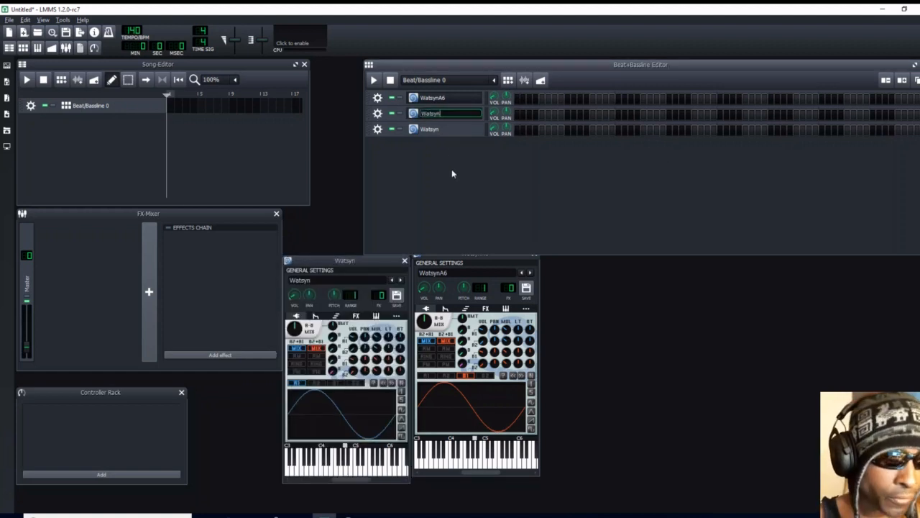
type("A5")
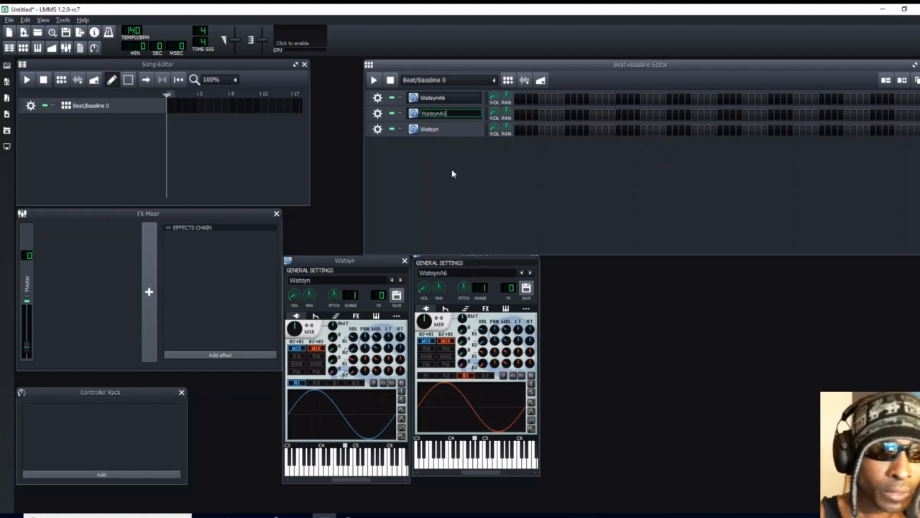
key("Return")
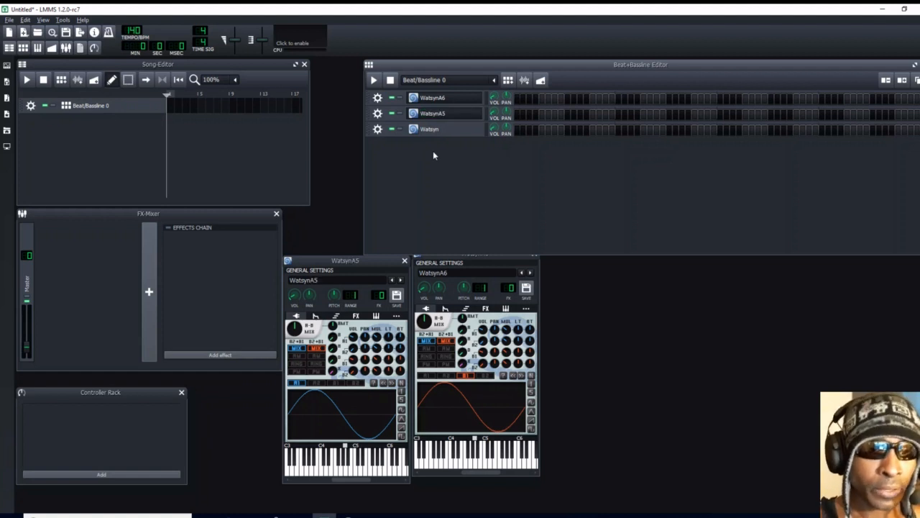
Rename the third Watsyn track as WatsynA4.
double_click(436, 129)
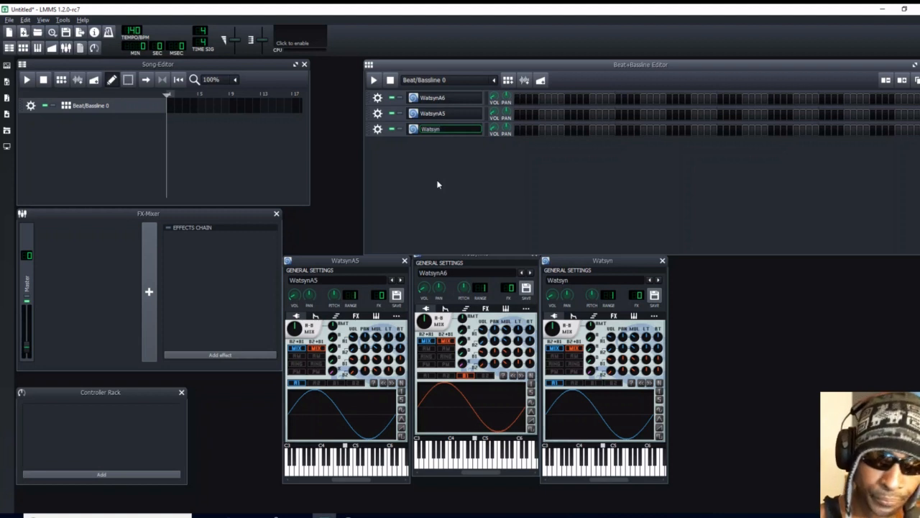
key("End")
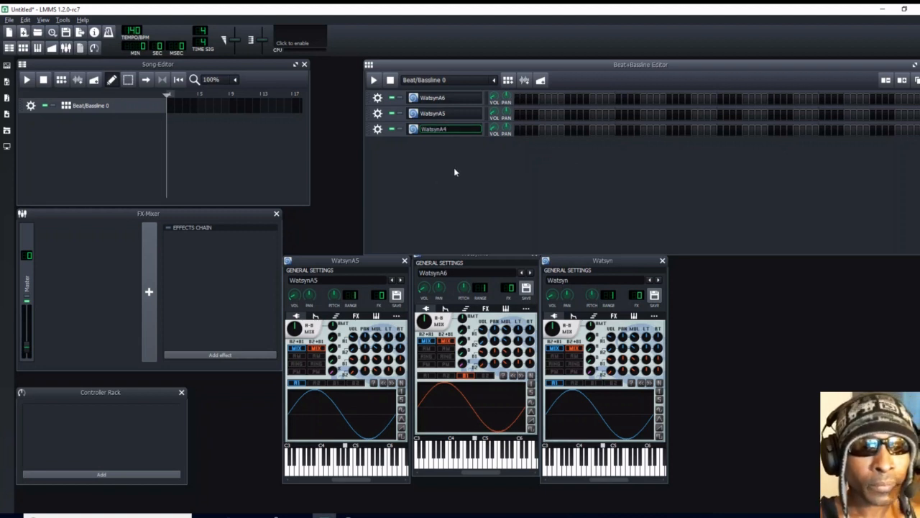
key("Return")
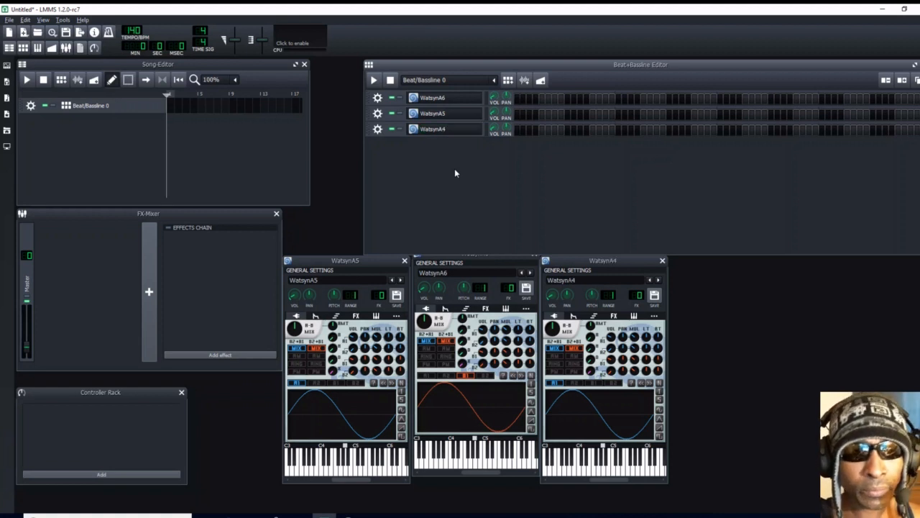
Close the WatsynA4, WatsynA6 and WatsynA5 instrument windows.
left_click(663, 261)
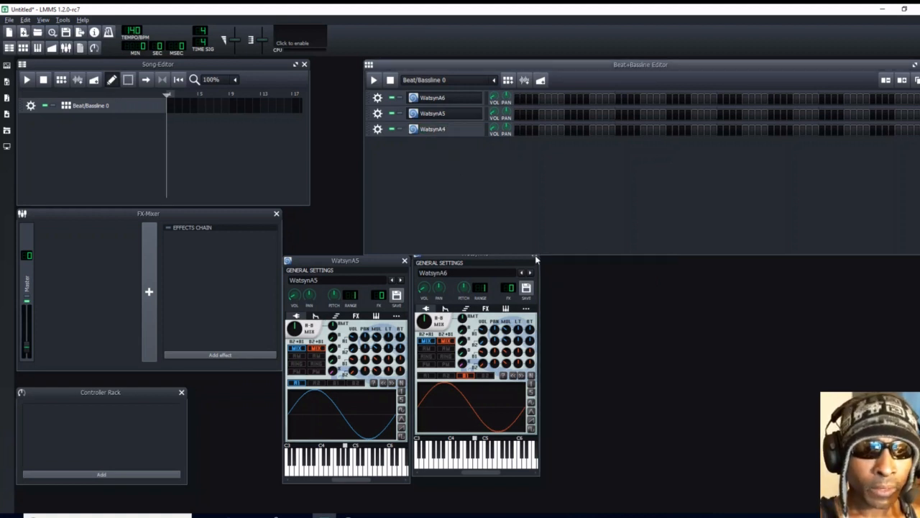
left_click(535, 257)
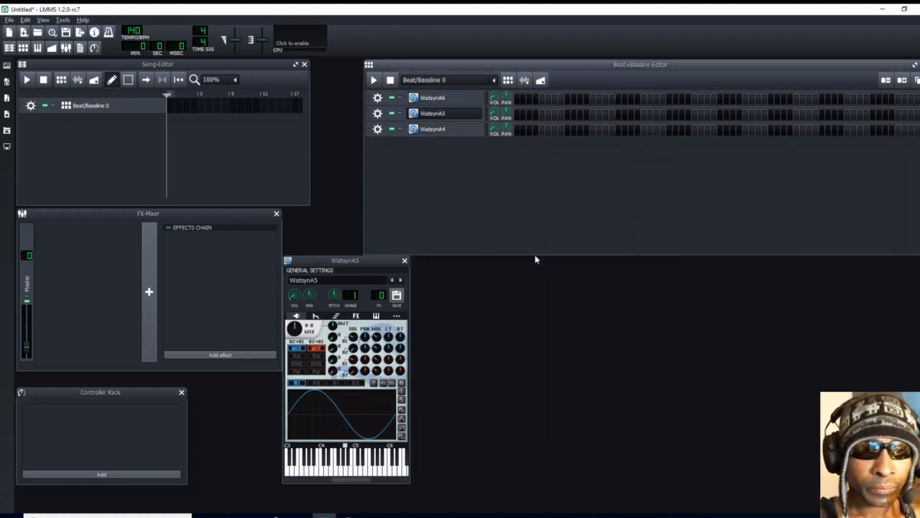
left_click(405, 260)
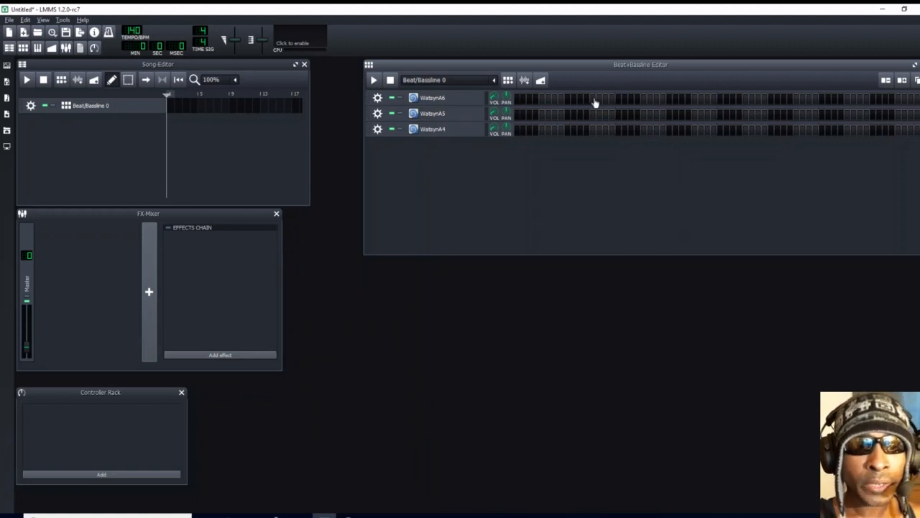
Open the WatsynA6 pattern in a maximized piano roll and draw an A6 note four bars long from bar 1.
right_click(518, 104)
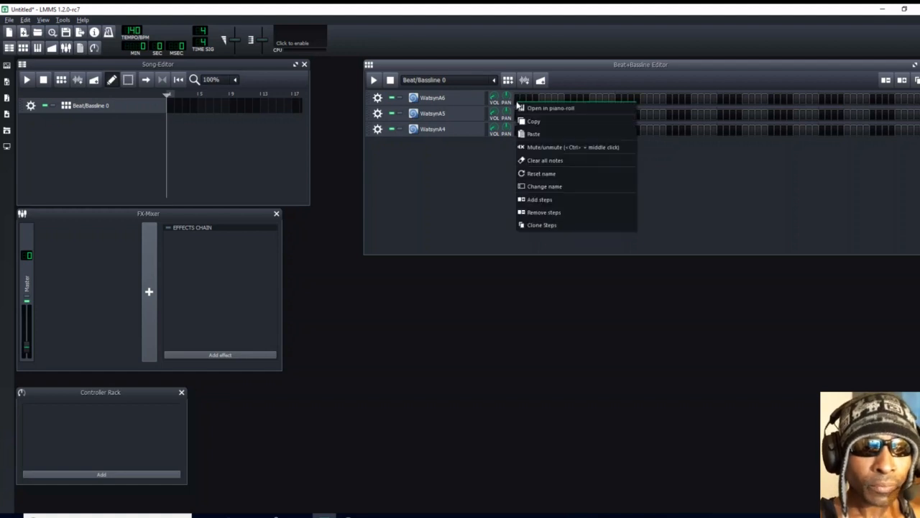
left_click(560, 109)
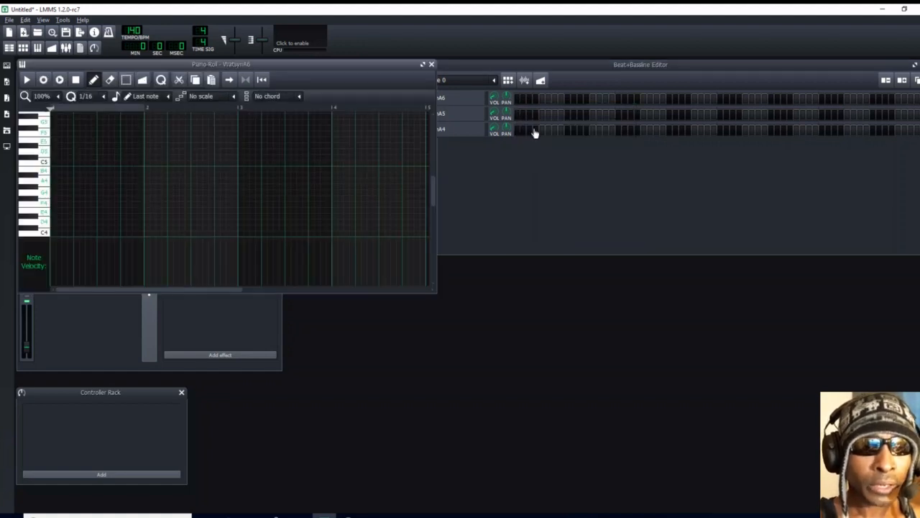
left_click_drag(312, 66, 503, 193)
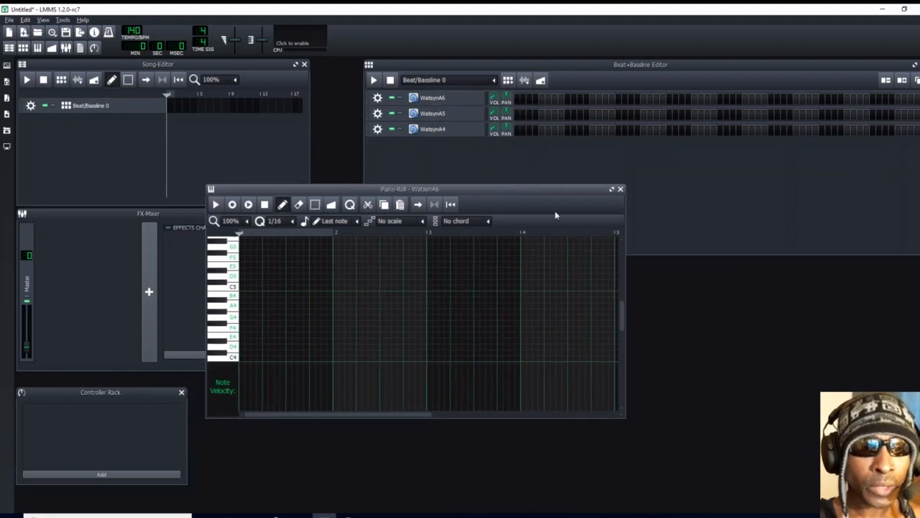
left_click(611, 189)
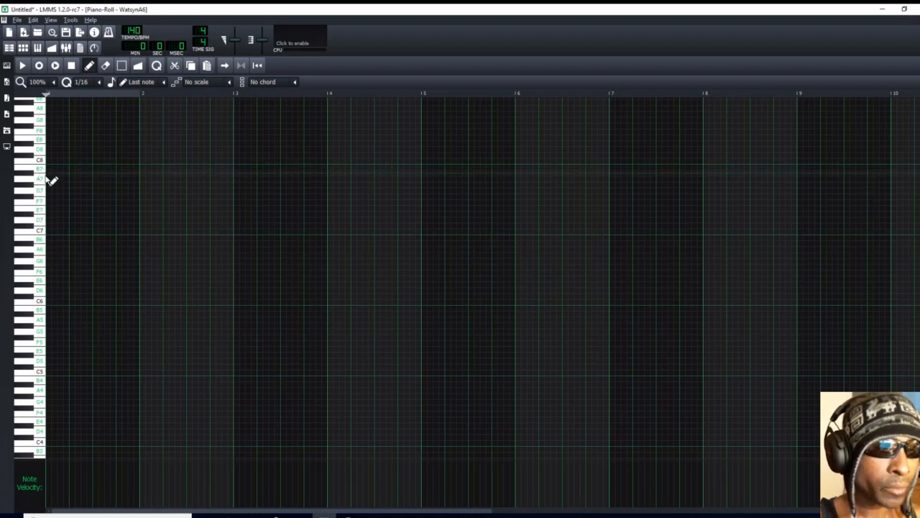
left_click(52, 249)
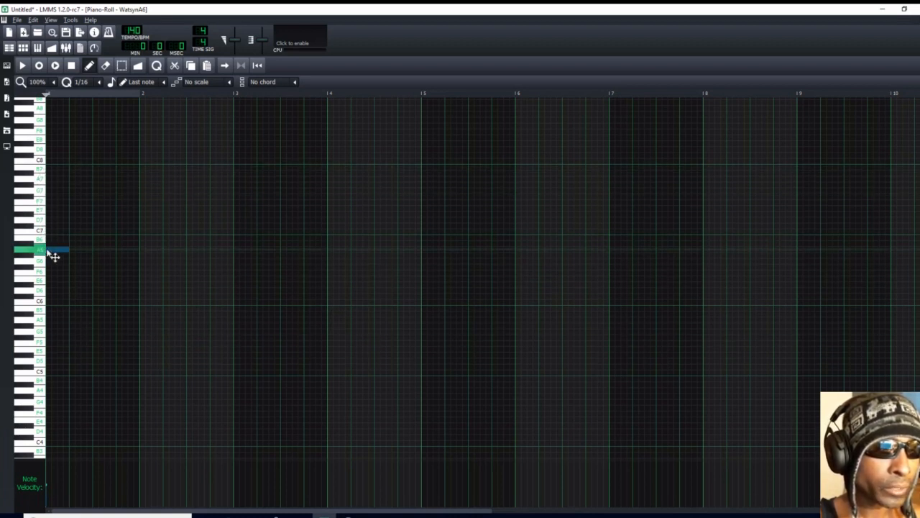
left_click_drag(71, 251, 427, 261)
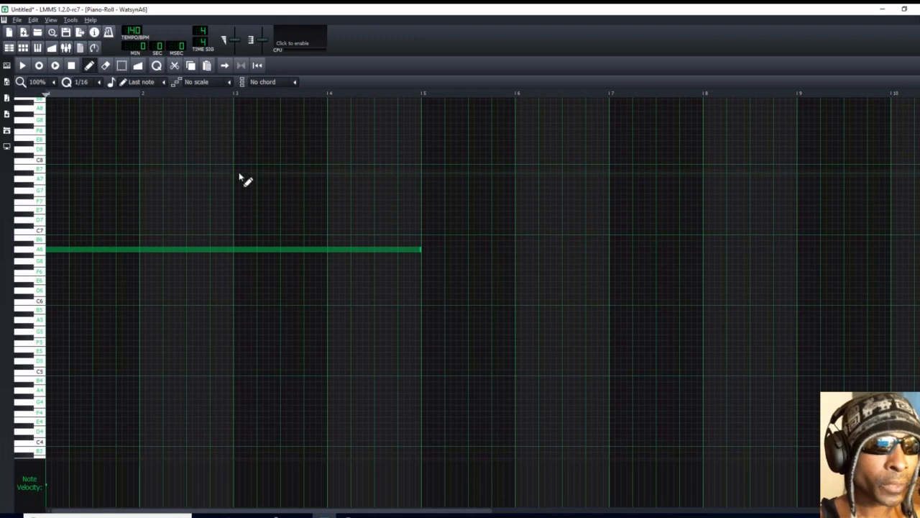
Open the A6 note's detuning automation, set both zoom levels to 200%, and widen the editor window across the piano roll.
left_click(139, 66)
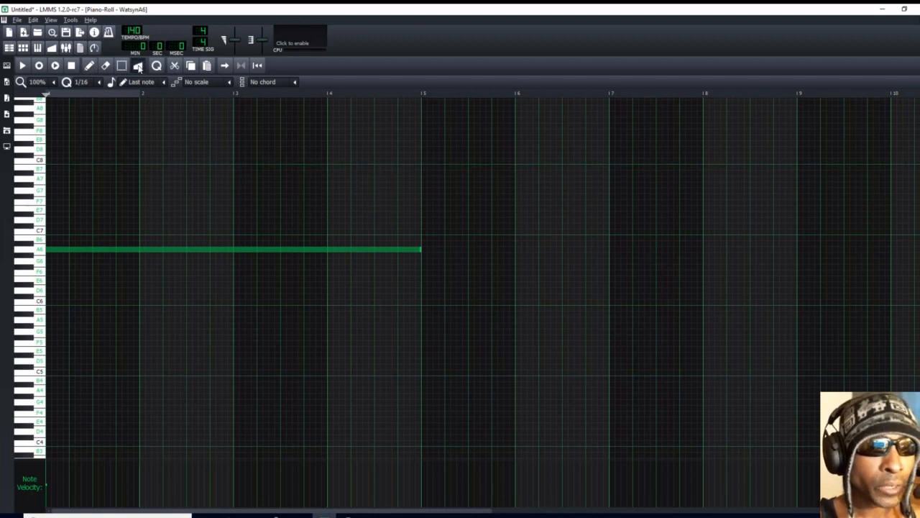
left_click(178, 250)
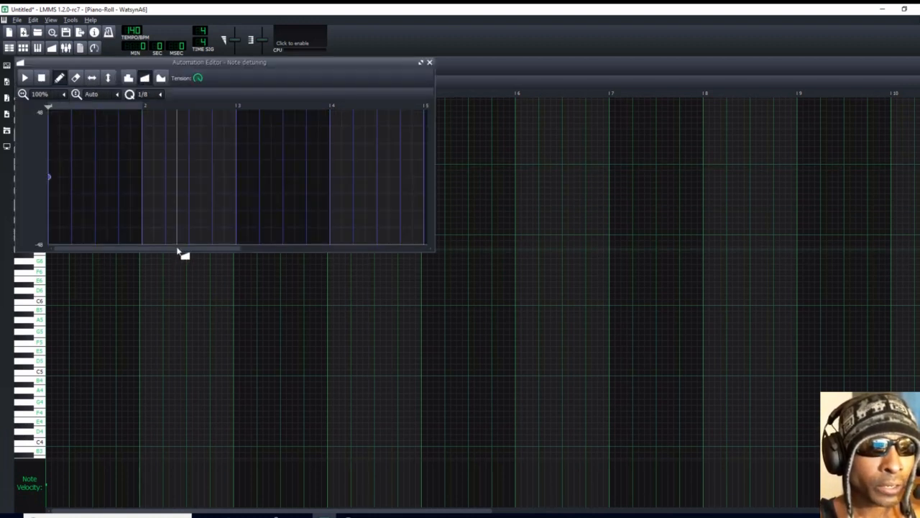
left_click(65, 96)
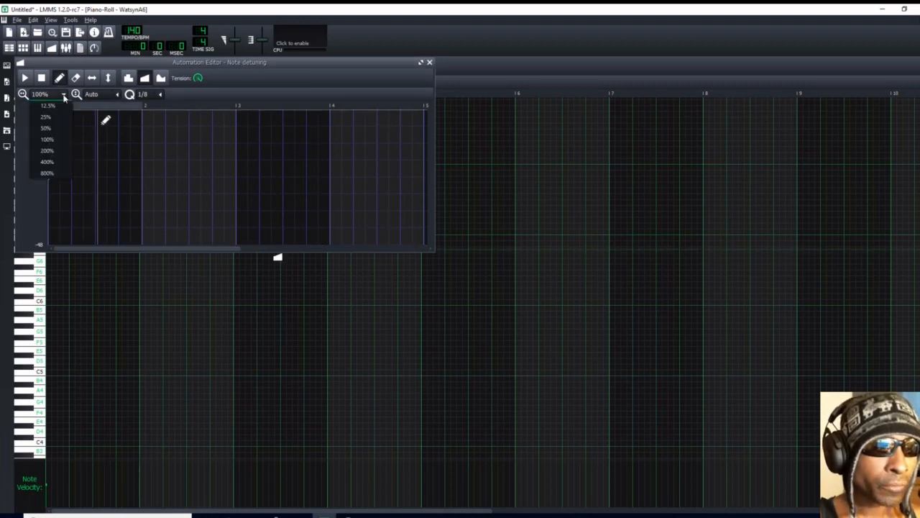
left_click(54, 149)
left_click(117, 94)
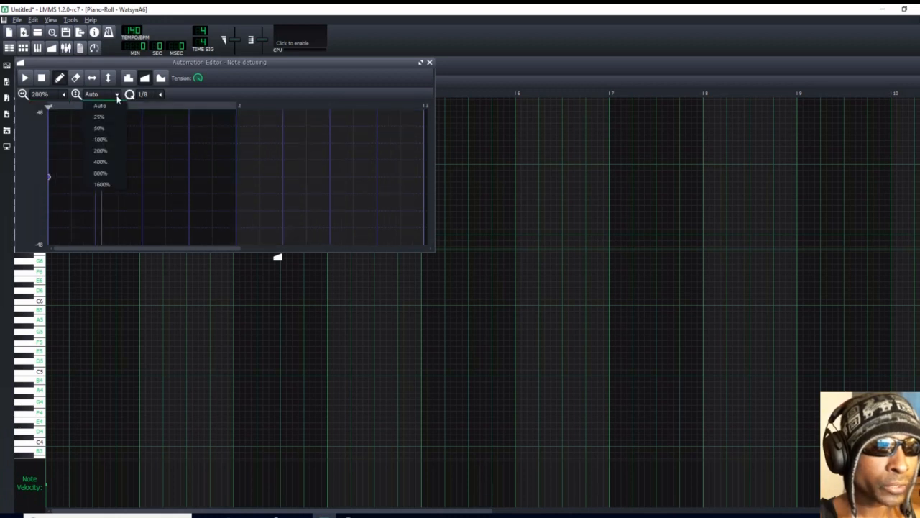
left_click(115, 150)
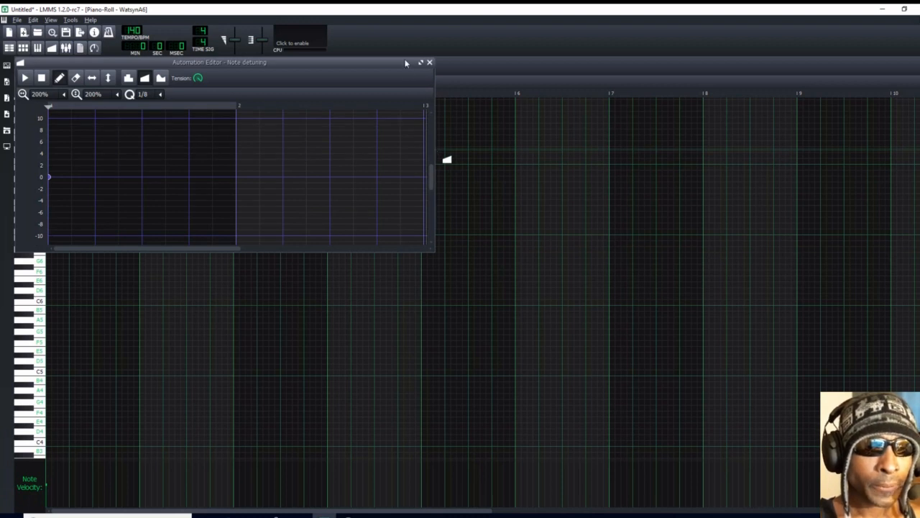
left_click_drag(405, 63, 472, 114)
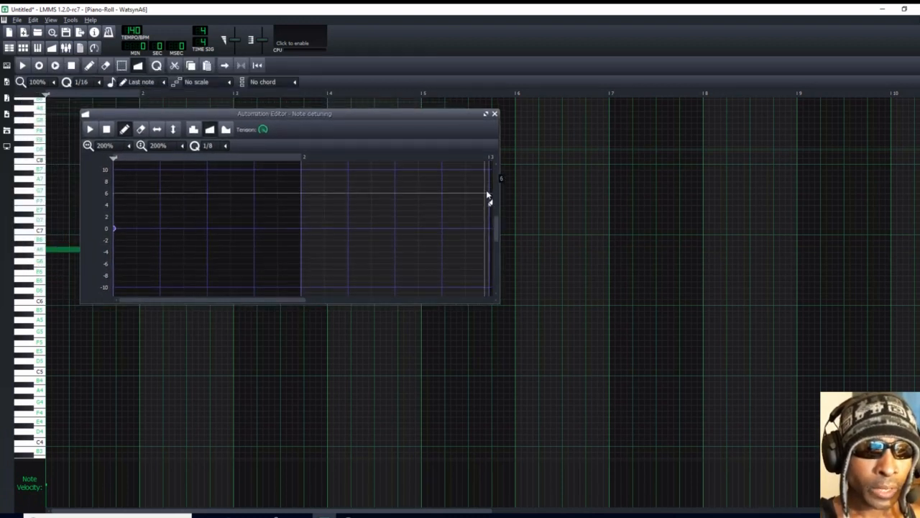
left_click_drag(499, 181, 801, 181)
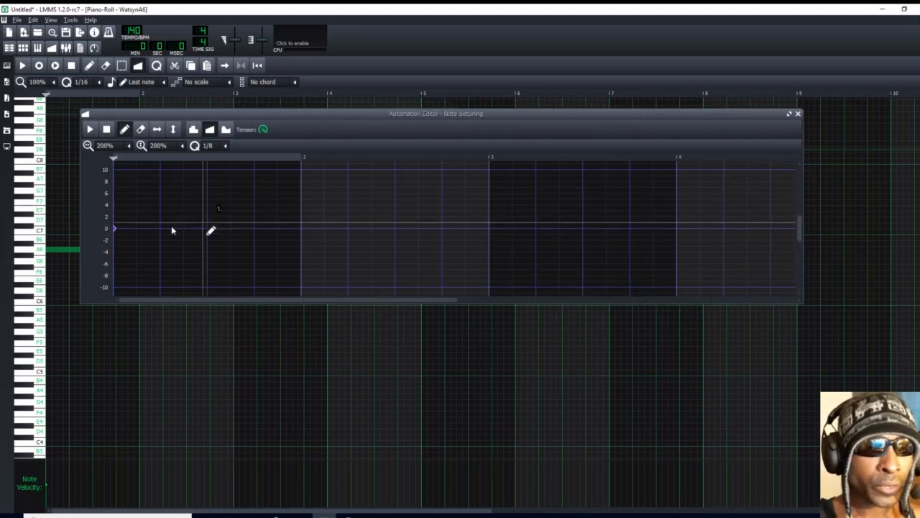
Add a detuning point of 12 at the start of bar 5 for the A6 note, and close the detuning editor and piano roll.
left_click(115, 229)
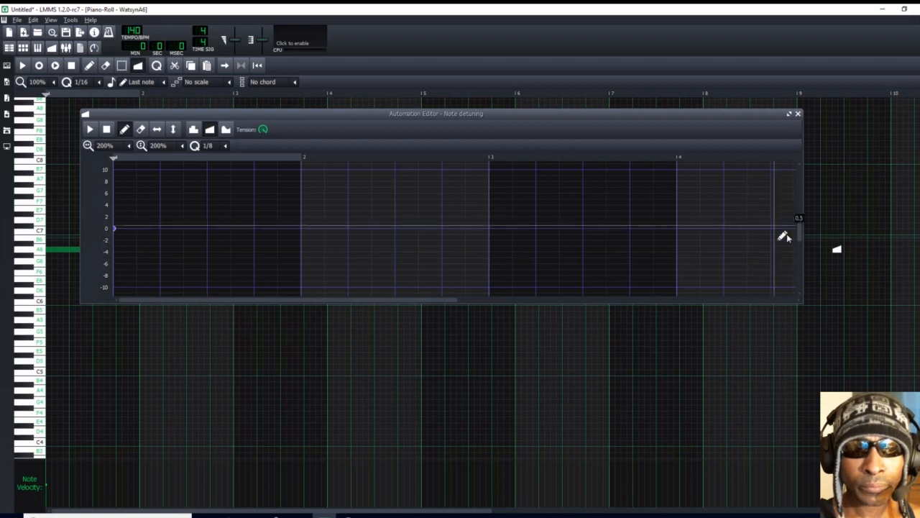
scroll(800, 237, "up", 3)
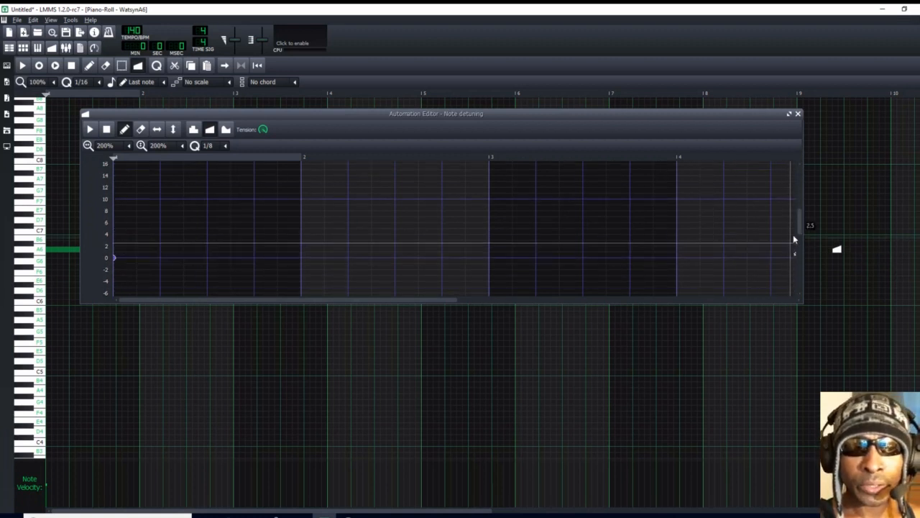
left_click_drag(803, 191, 842, 189)
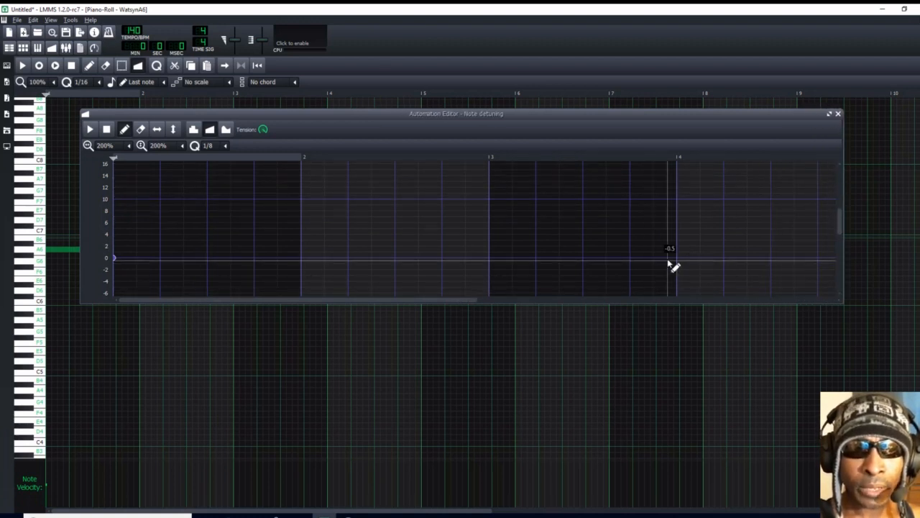
left_click(490, 232)
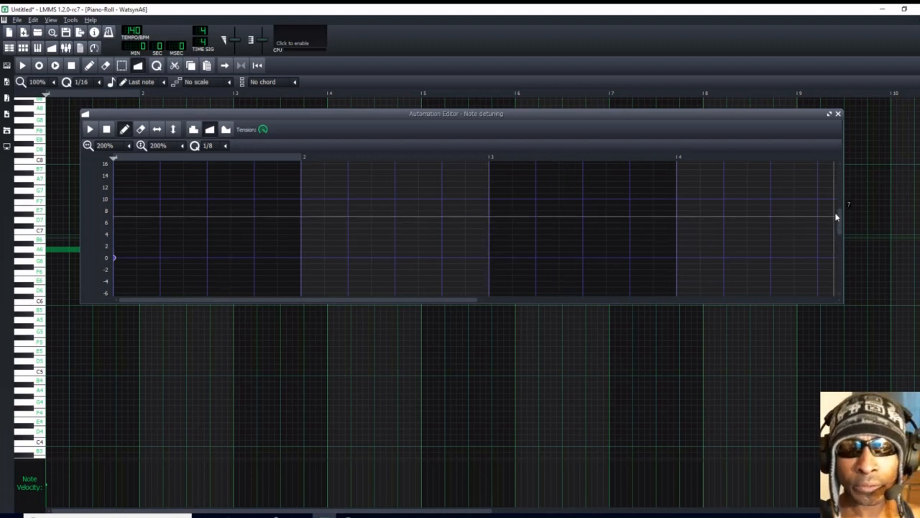
left_click_drag(842, 197, 887, 196)
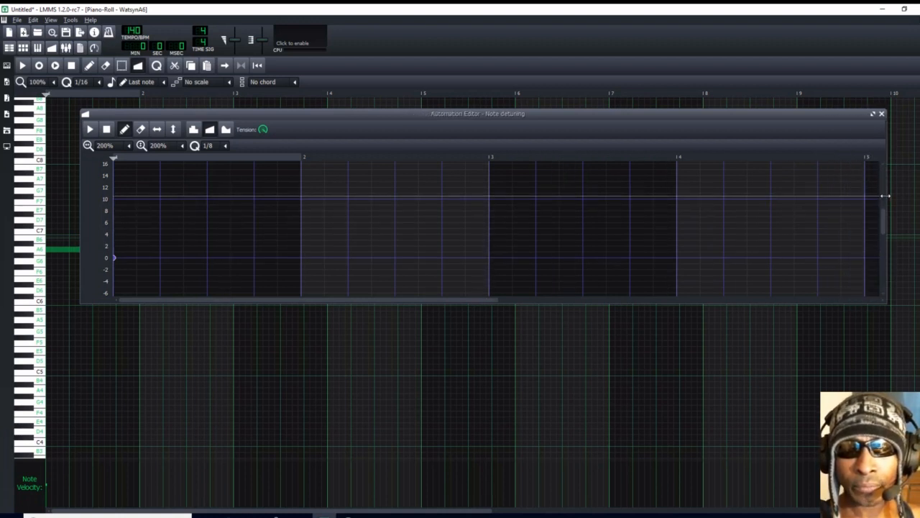
left_click(868, 260)
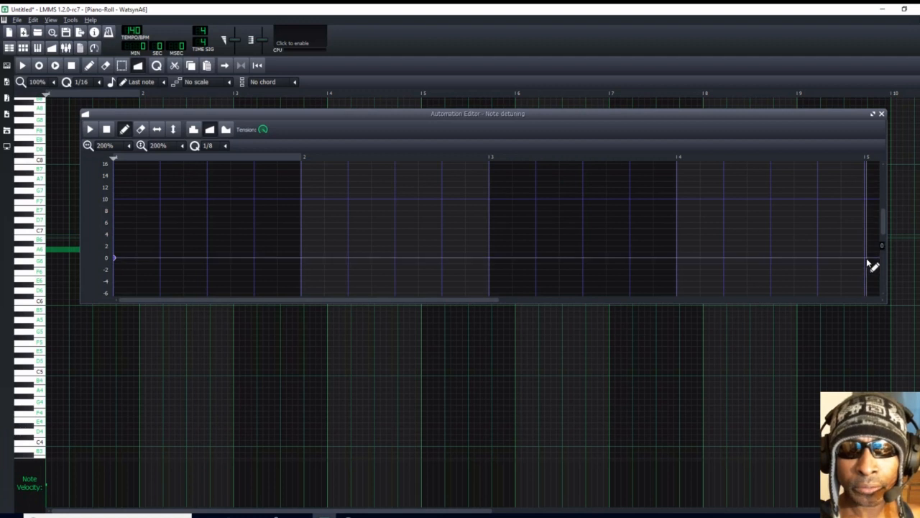
left_click_drag(867, 260, 864, 192)
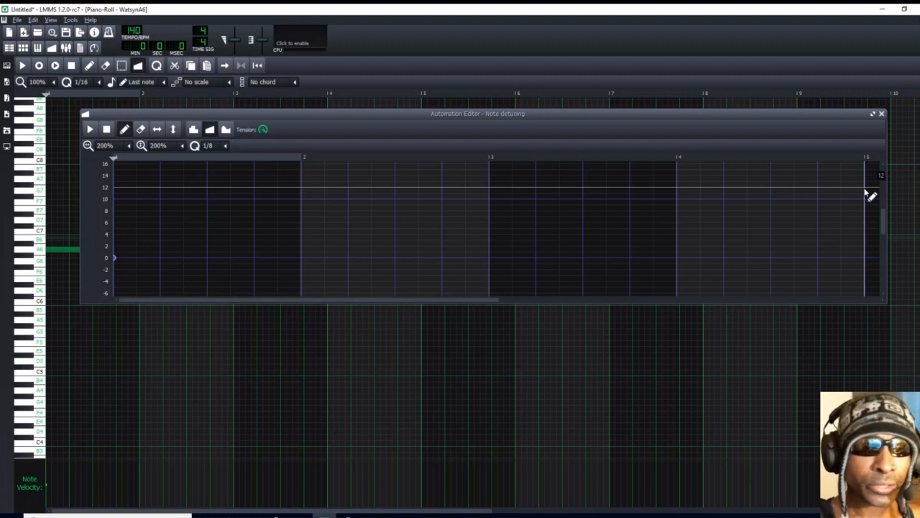
left_click_drag(869, 196, 871, 191)
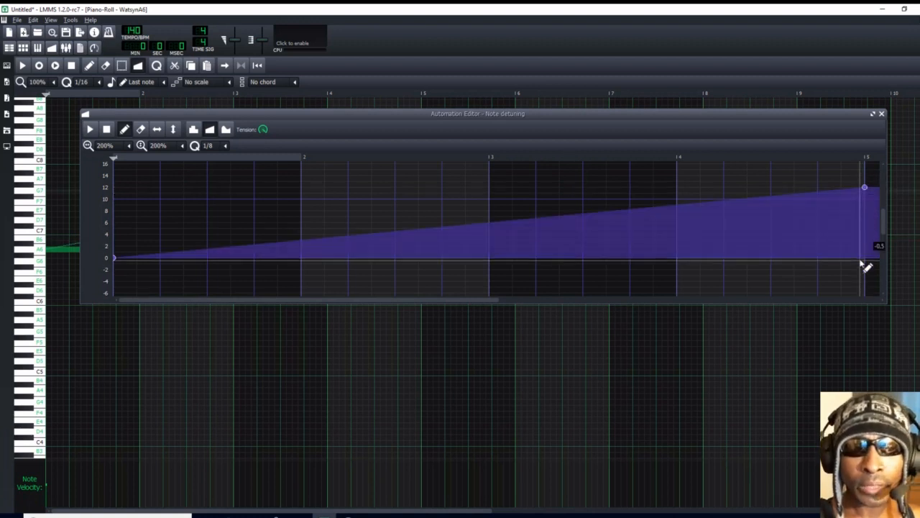
left_click(881, 114)
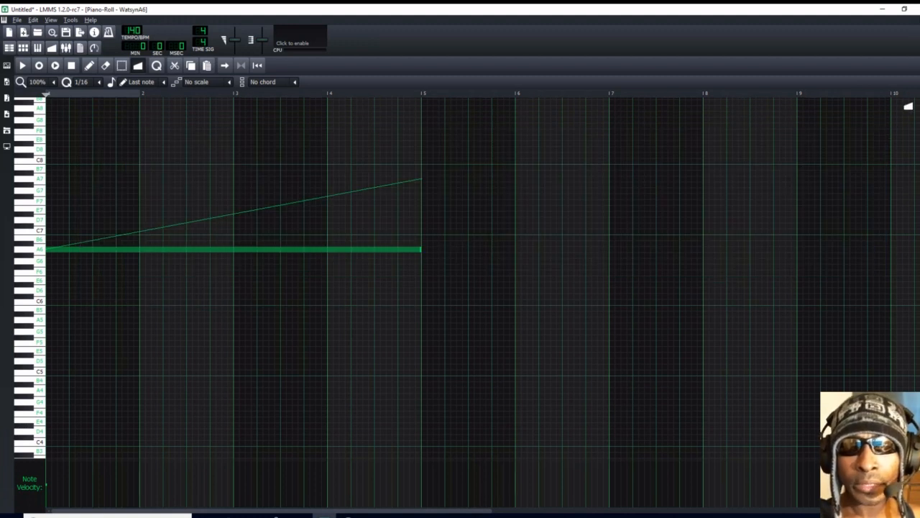
left_click(917, 20)
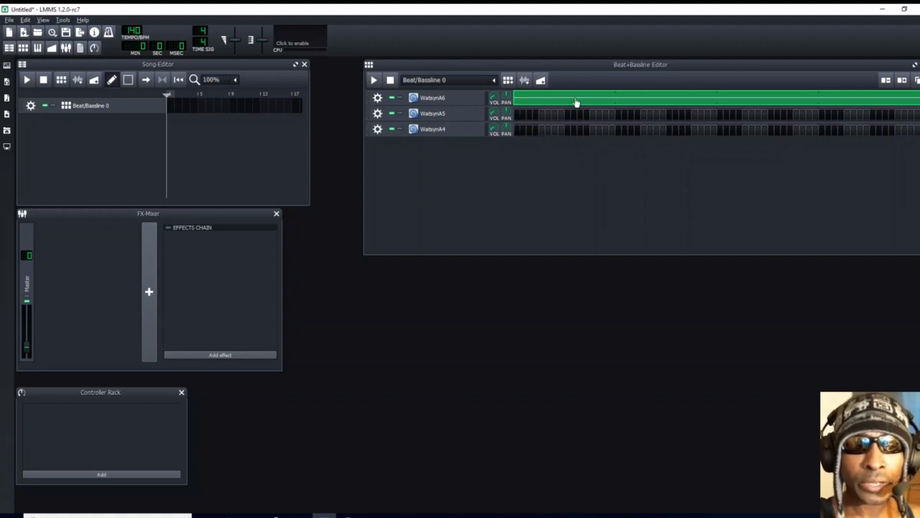
Open the WatsynA5 pattern in the piano roll and draw an A5 note four bars long from bar 1.
right_click(518, 120)
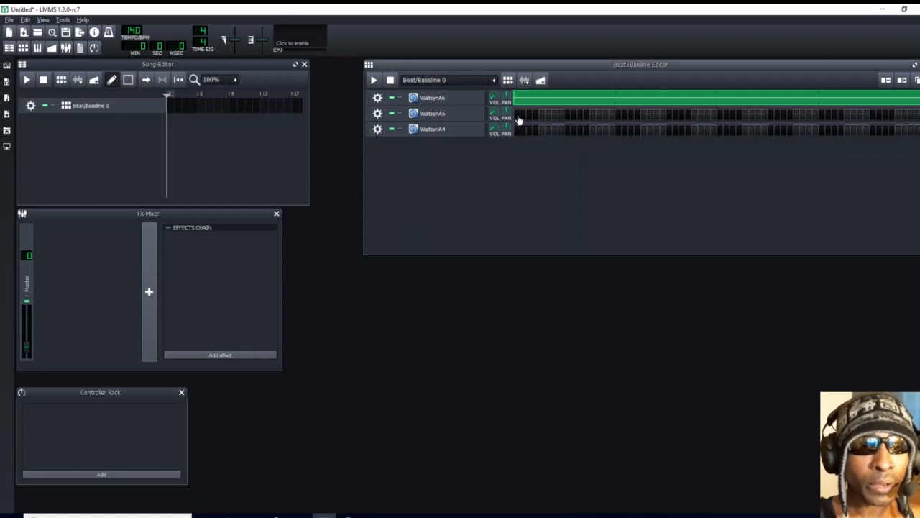
left_click(550, 123)
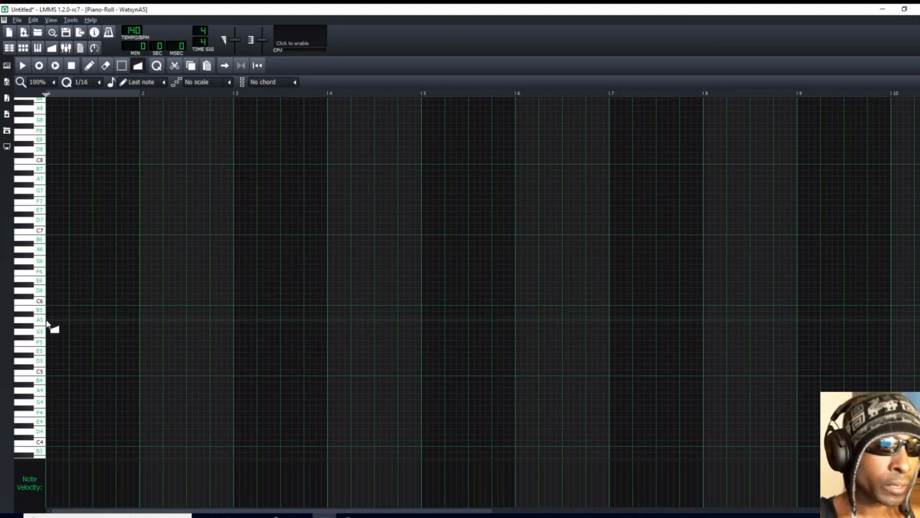
left_click(89, 65)
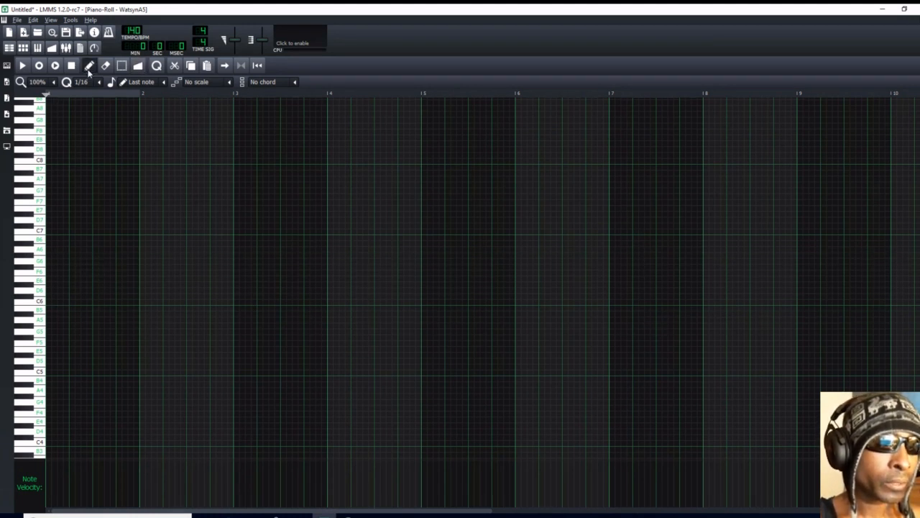
left_click(50, 320)
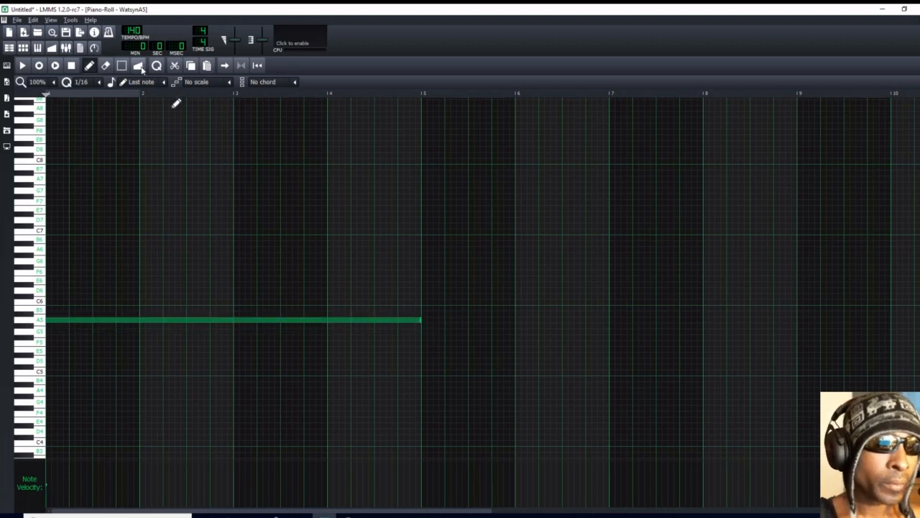
Add a detuning point of 12 at the start of bar 5 for the A5 note, and close the detuning editor and piano roll.
left_click(137, 65)
left_click(183, 321)
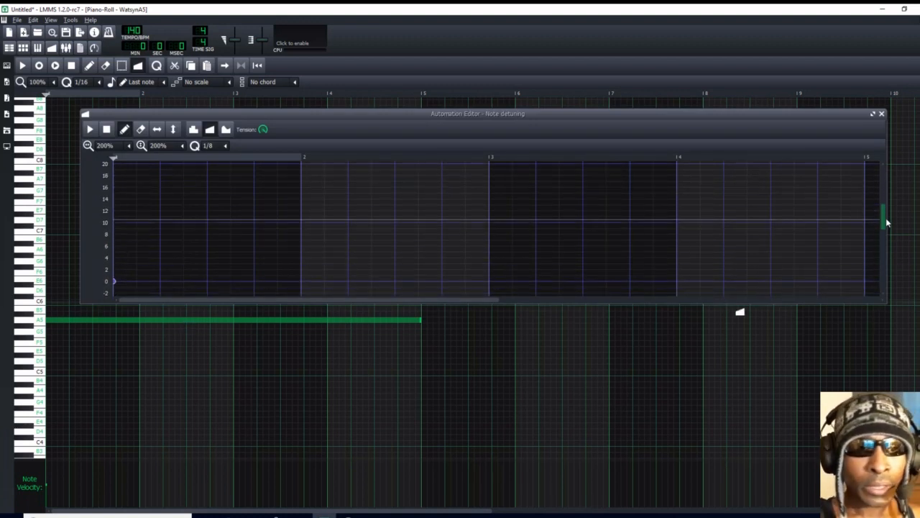
scroll(885, 220, "up", 3)
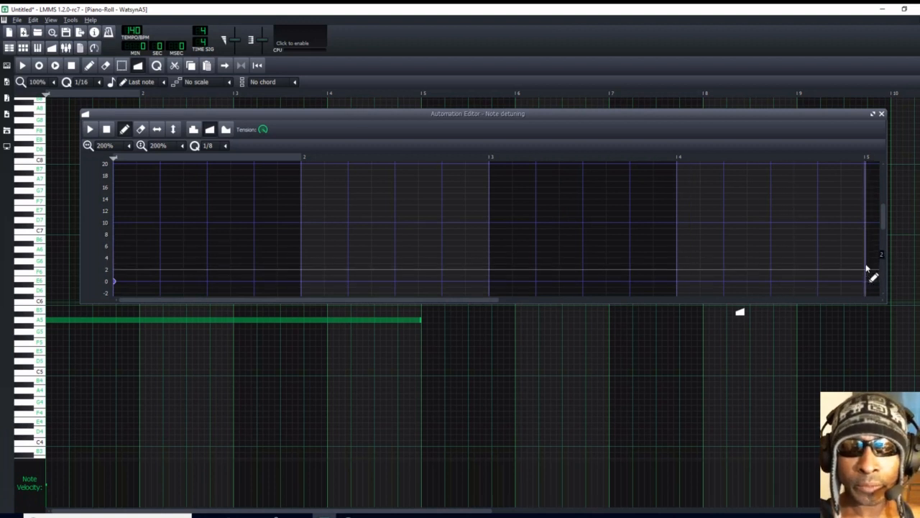
left_click(864, 211)
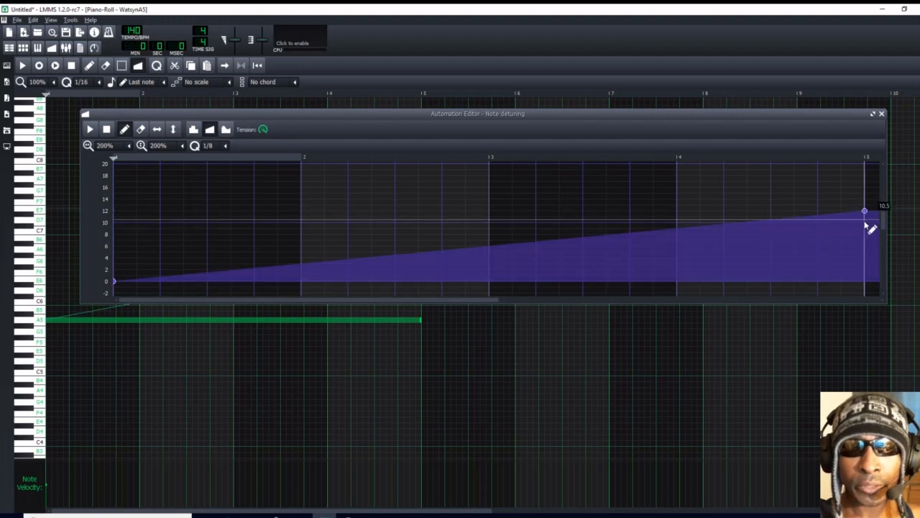
left_click(882, 114)
key("F7")
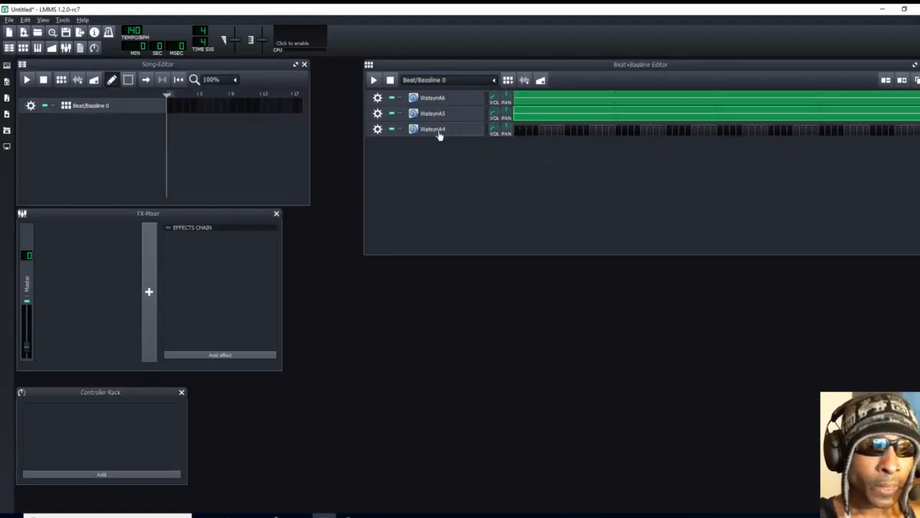
Open the WatsynA4 pattern in the piano roll and draw an A4 note four bars long from bar 1.
right_click(518, 134)
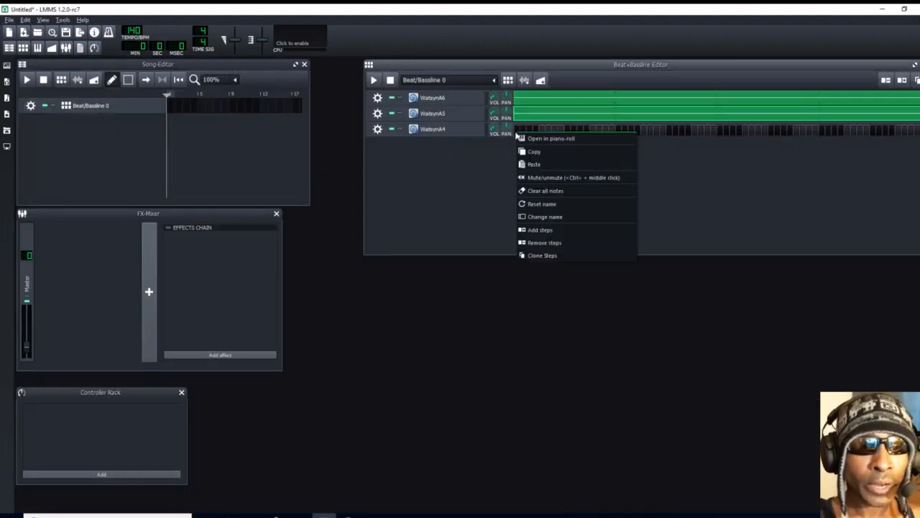
left_click(537, 138)
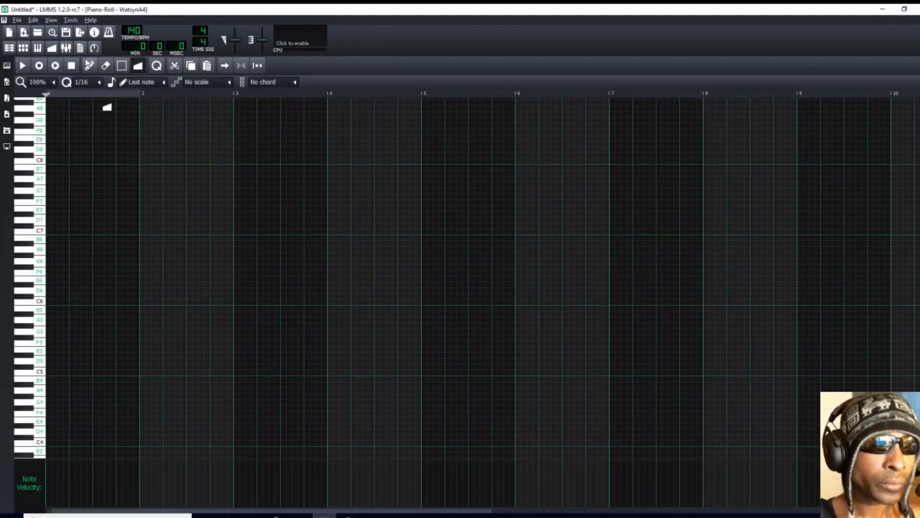
left_click(47, 392)
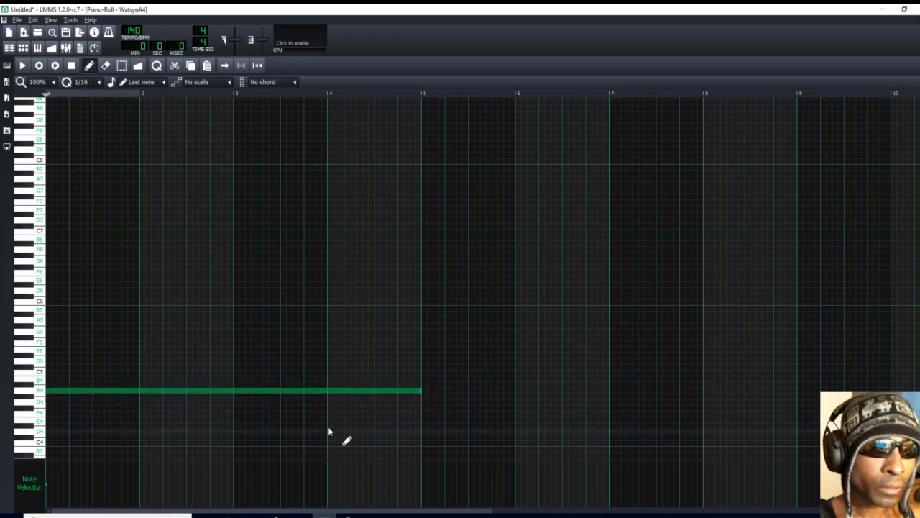
Add a detuning point of 12 at the start of bar 5 for the A4 note, and close the detuning editor and piano roll.
left_click(138, 65)
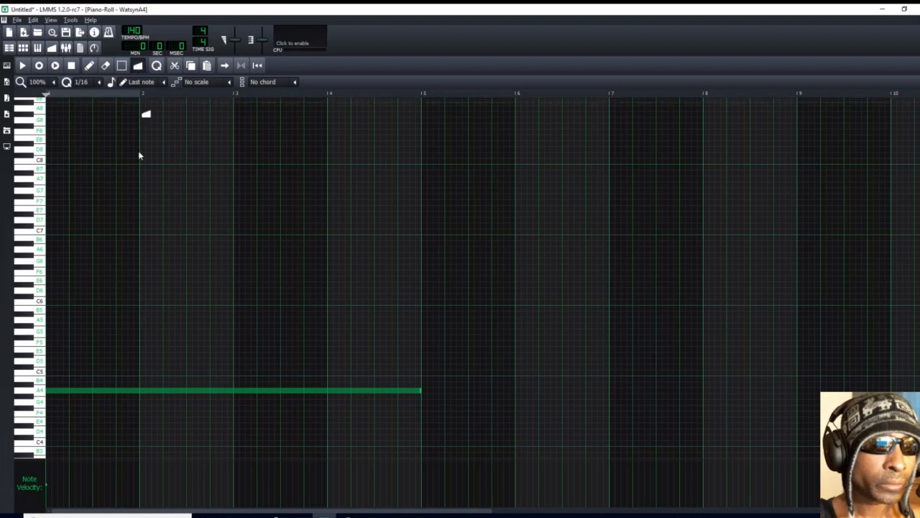
left_click(182, 392)
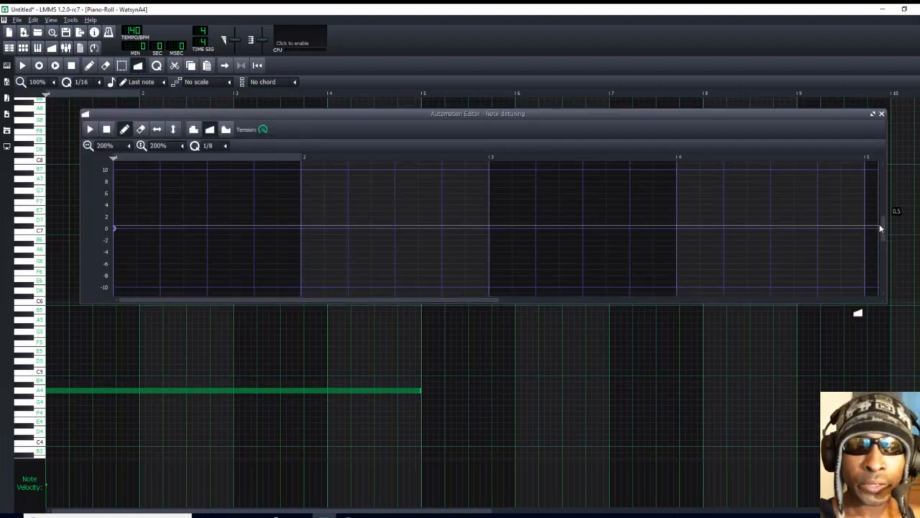
scroll(883, 229, "up", 5)
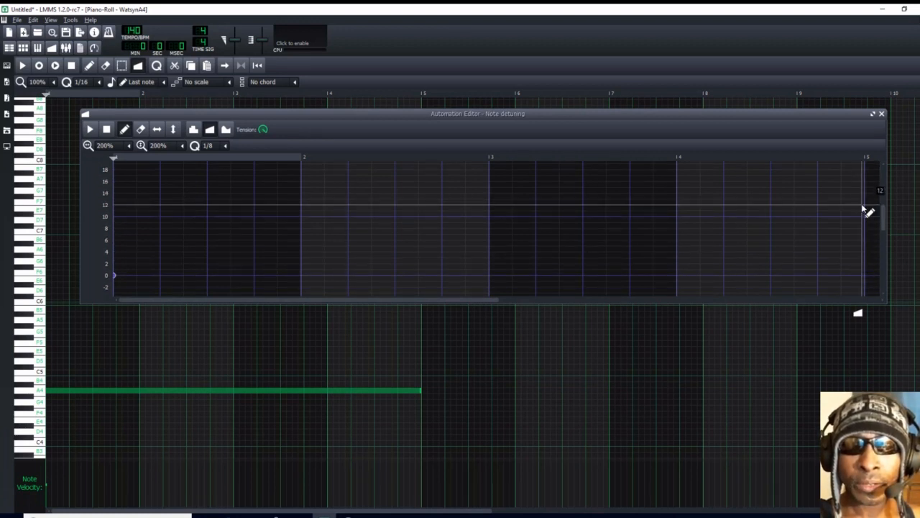
left_click(865, 205)
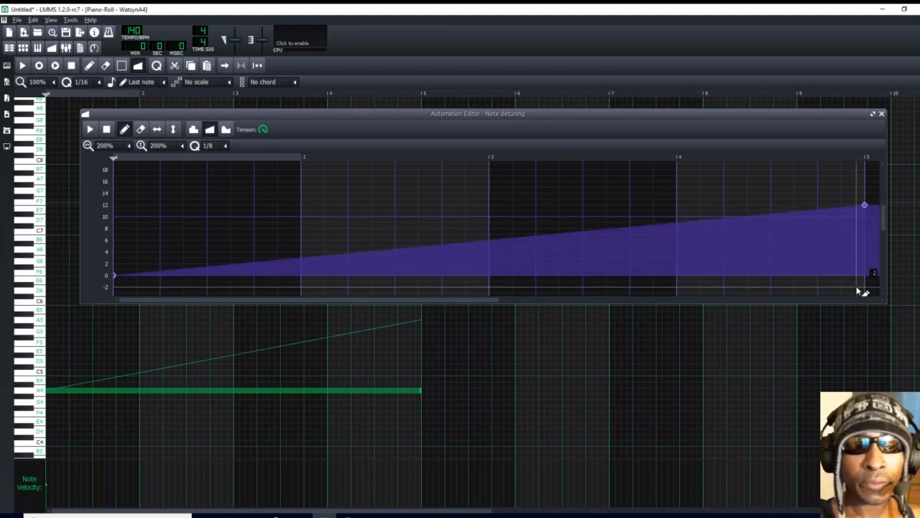
left_click(883, 115)
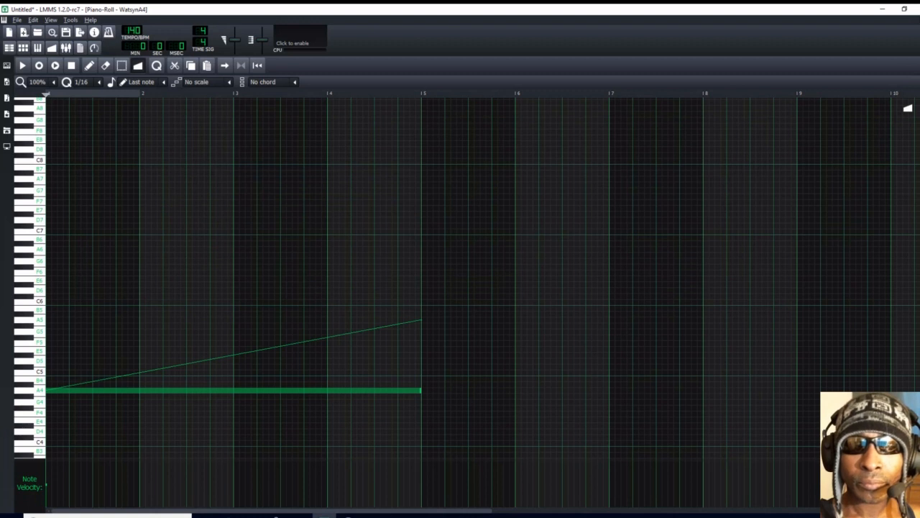
key("F7")
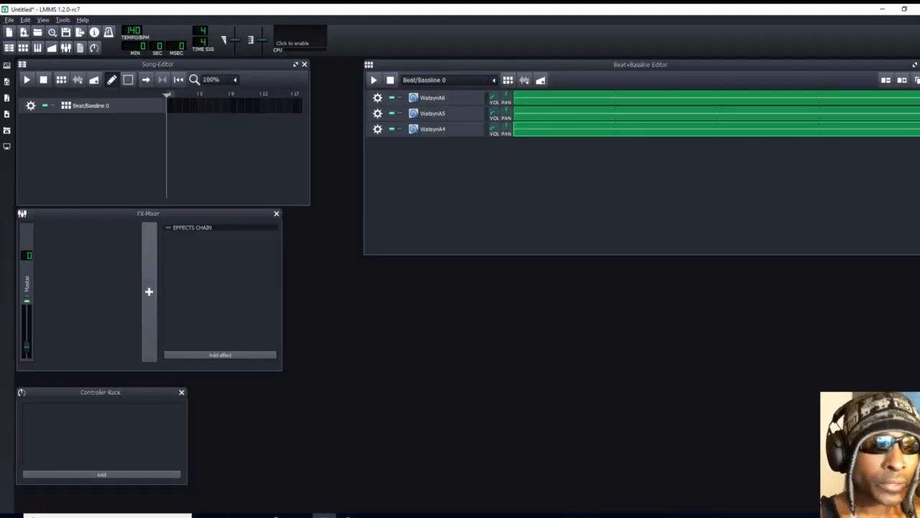
Assign the WatsynA6, WatsynA5 and WatsynA4 tracks each to its own new FX channel.
left_click(379, 100)
mouse_move(379, 136)
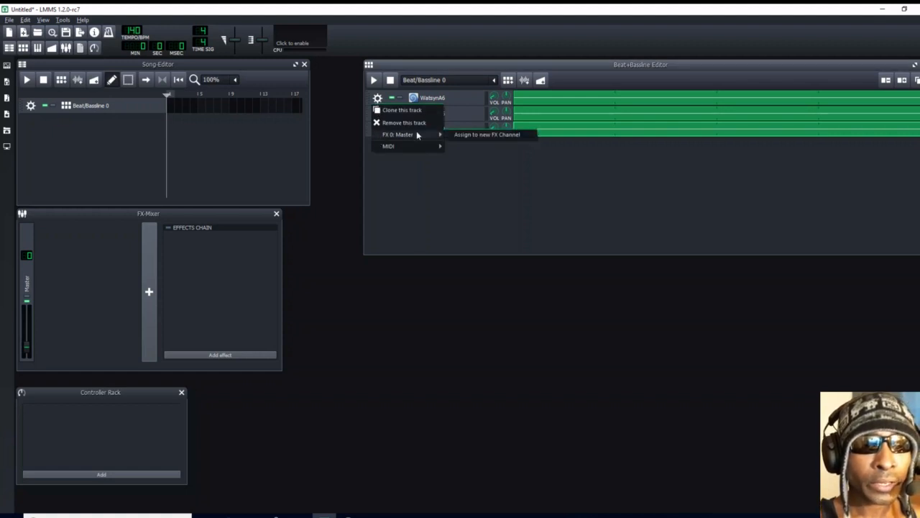
left_click(475, 135)
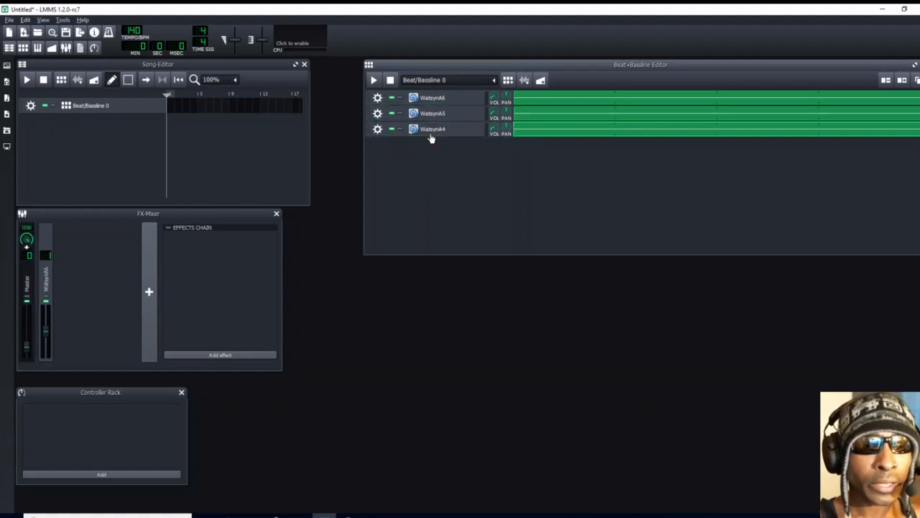
left_click(378, 113)
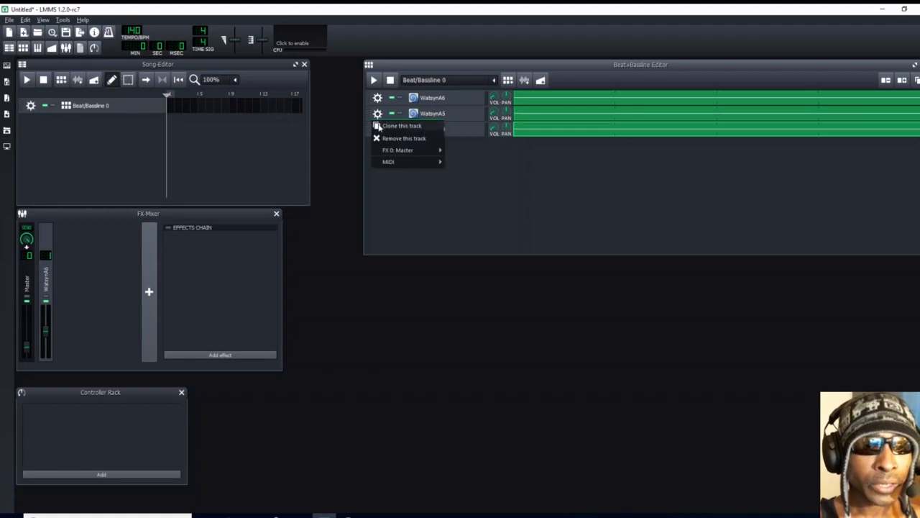
mouse_move(424, 150)
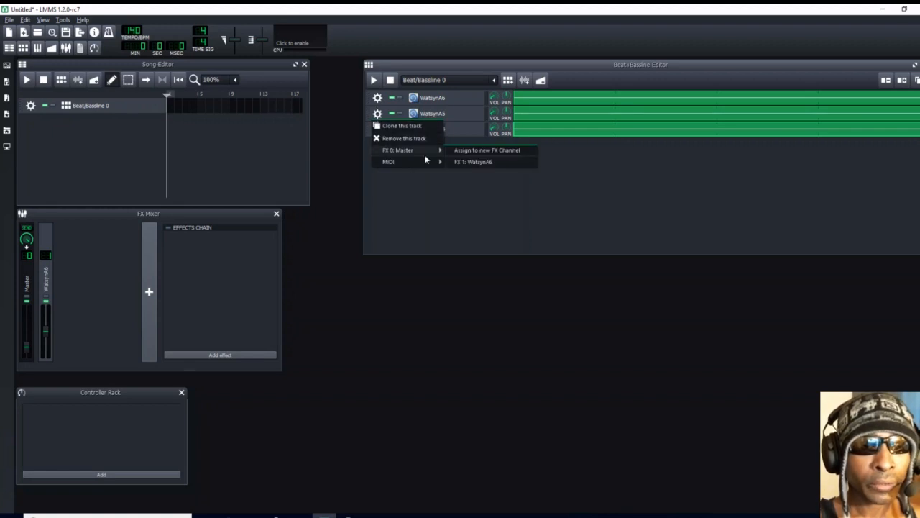
left_click(472, 152)
left_click(378, 129)
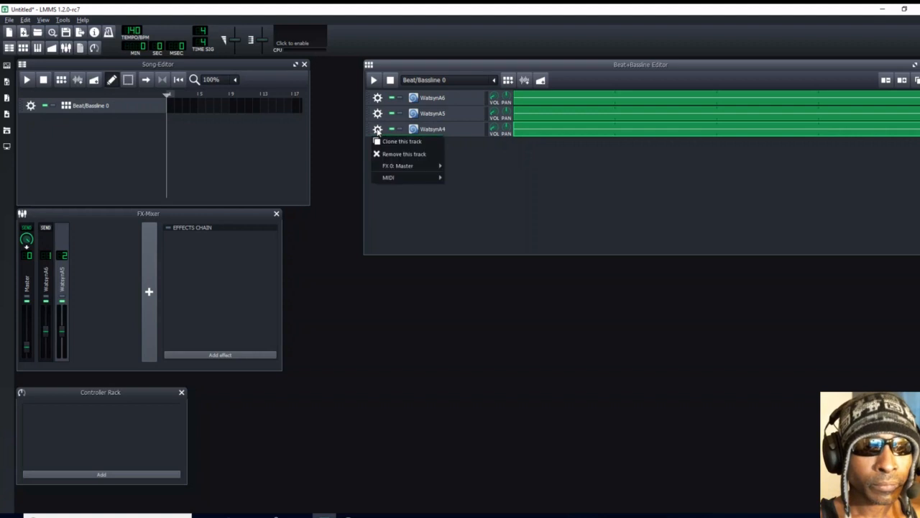
mouse_move(381, 164)
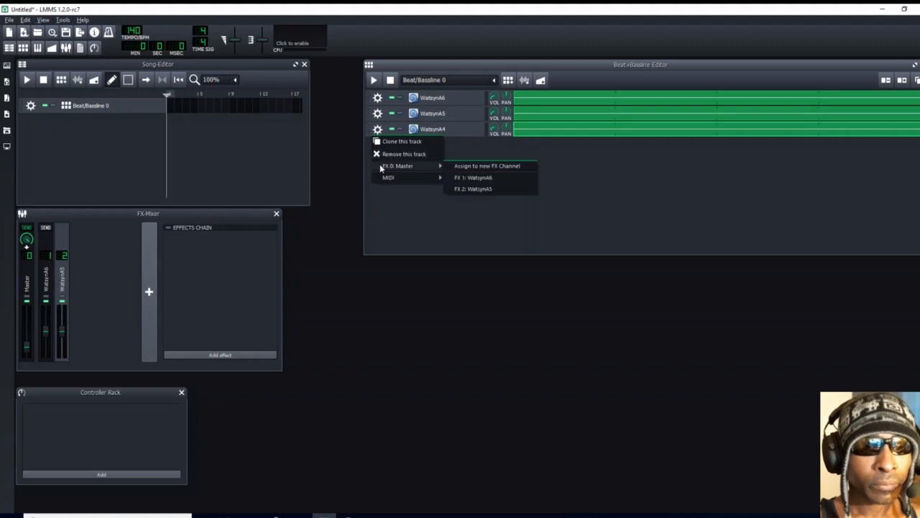
left_click(474, 166)
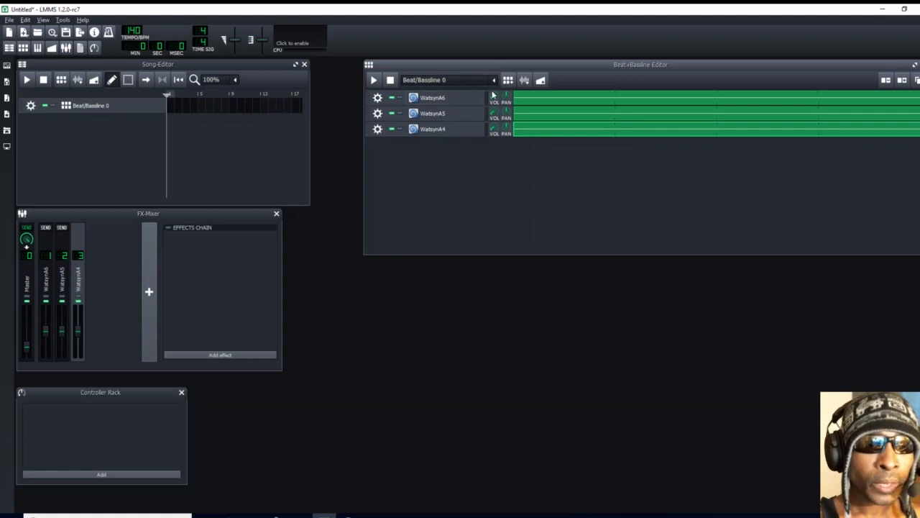
Add two automation tracks to the beat/bassline and move the first one directly below WatsynA6.
left_click(541, 81)
left_click(541, 80)
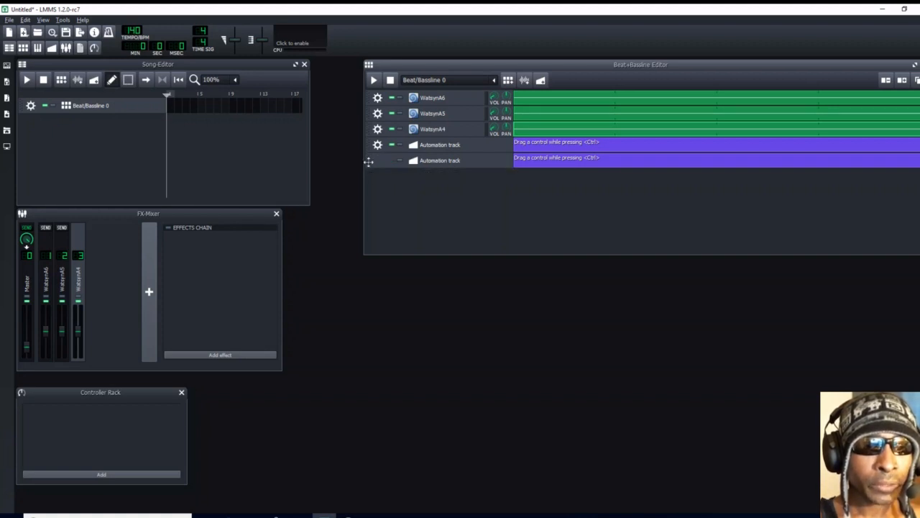
left_click_drag(368, 147, 370, 115)
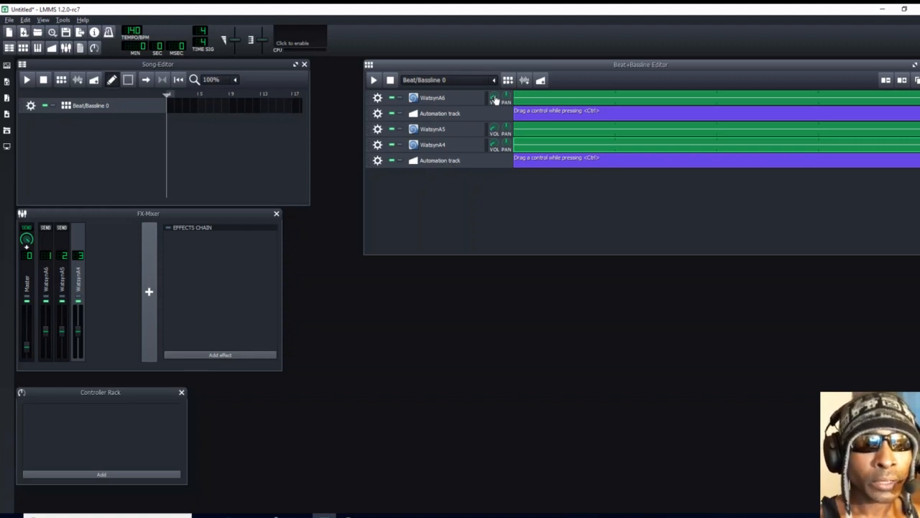
Link the WatsynA6 volume to the automation track below it and rename that track Automation A6.
left_click_drag(494, 99, 538, 113)
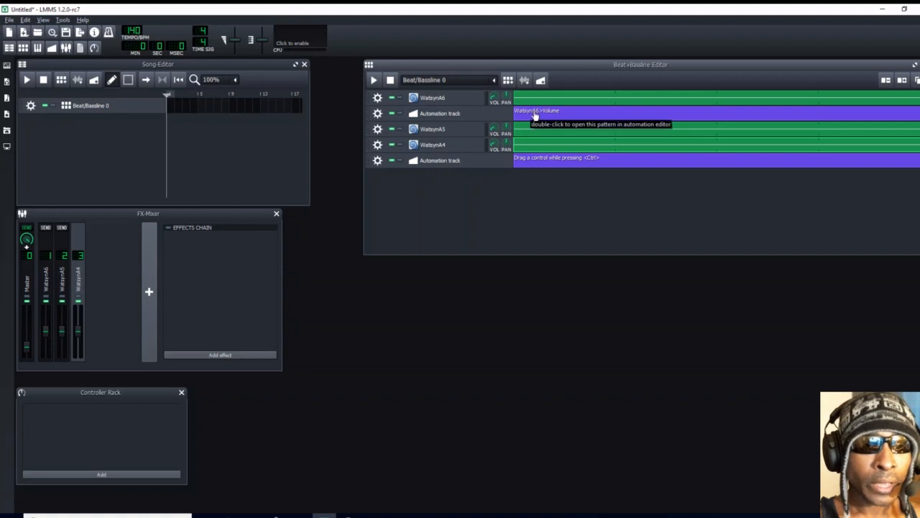
double_click(441, 114)
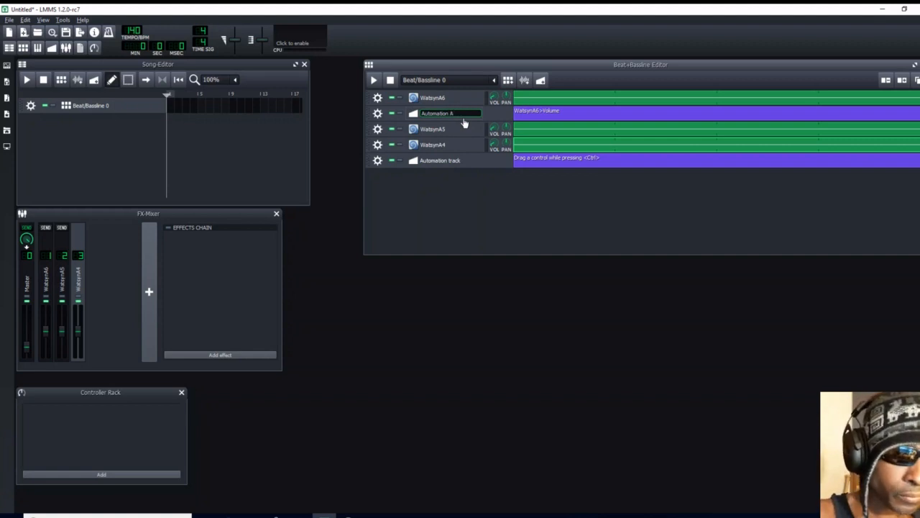
key("Return")
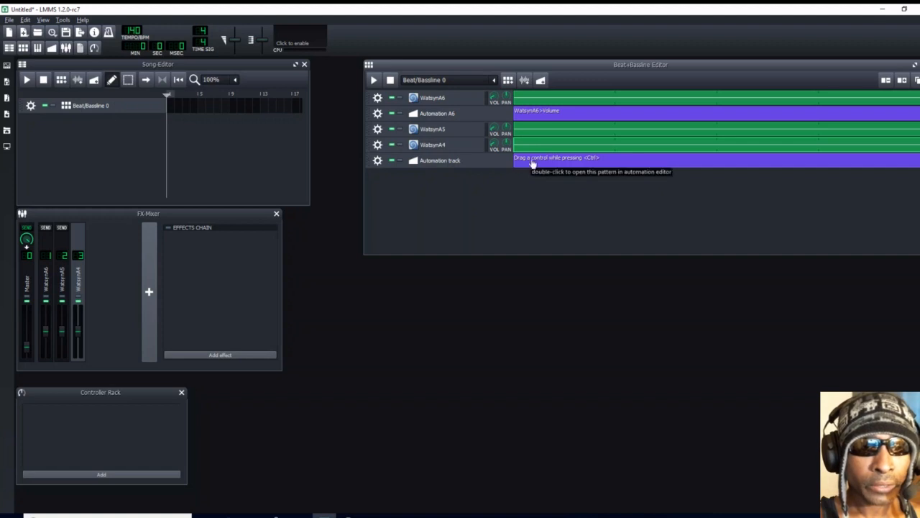
Rename the automation track below WatsynA4 as Automation A4 and link the WatsynA4 volume to it.
double_click(454, 161)
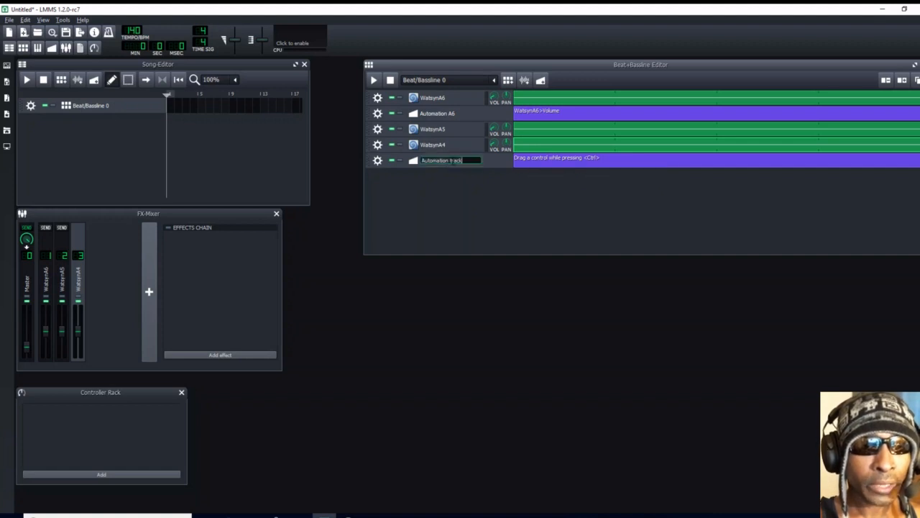
key("Right")
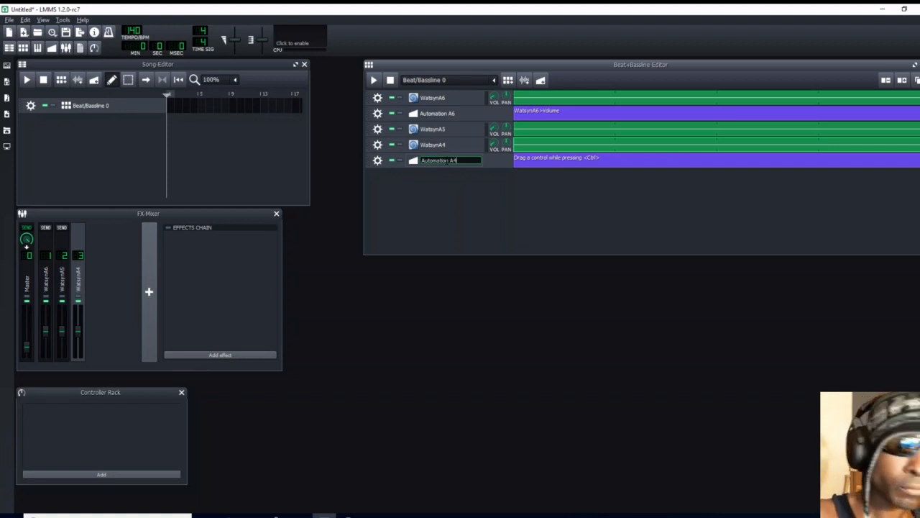
key("Return")
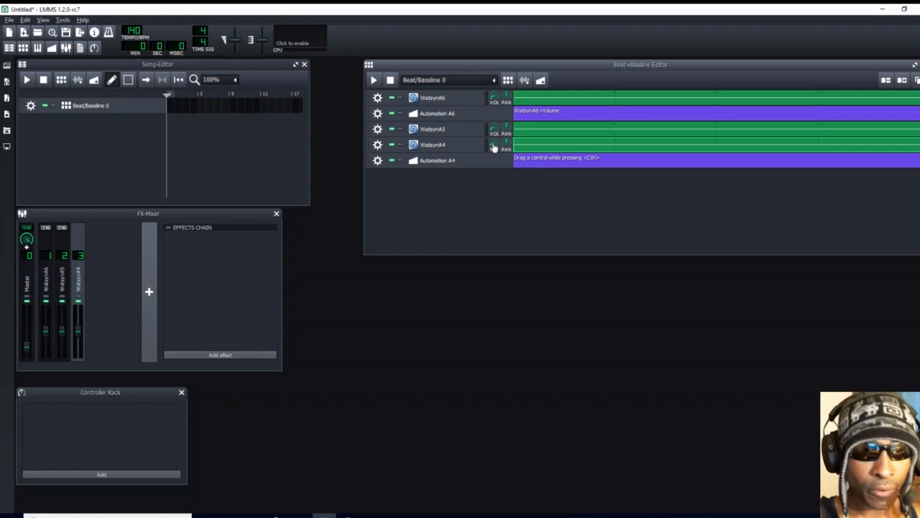
left_click_drag(493, 146, 539, 159)
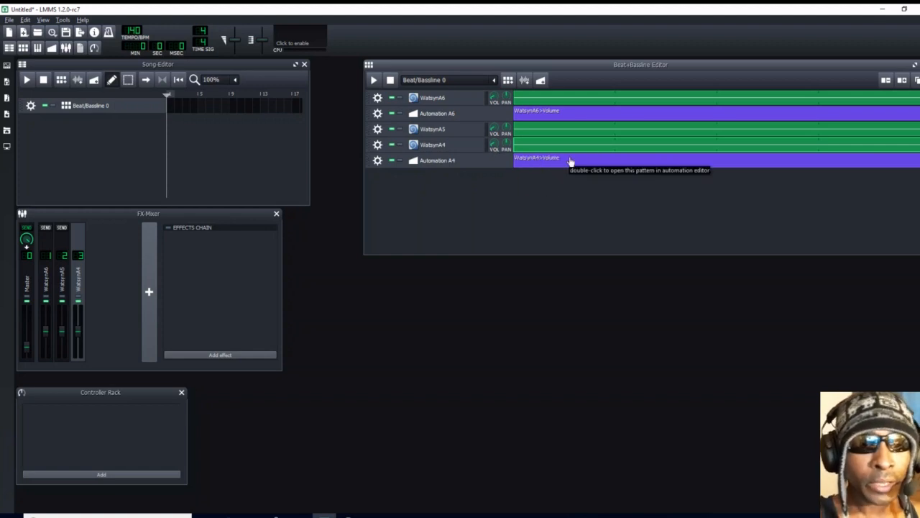
Open the WatsynA6 volume automation, set the vertical zoom to 400%, and set the volume at the start of bar 1 to 7.
double_click(542, 113)
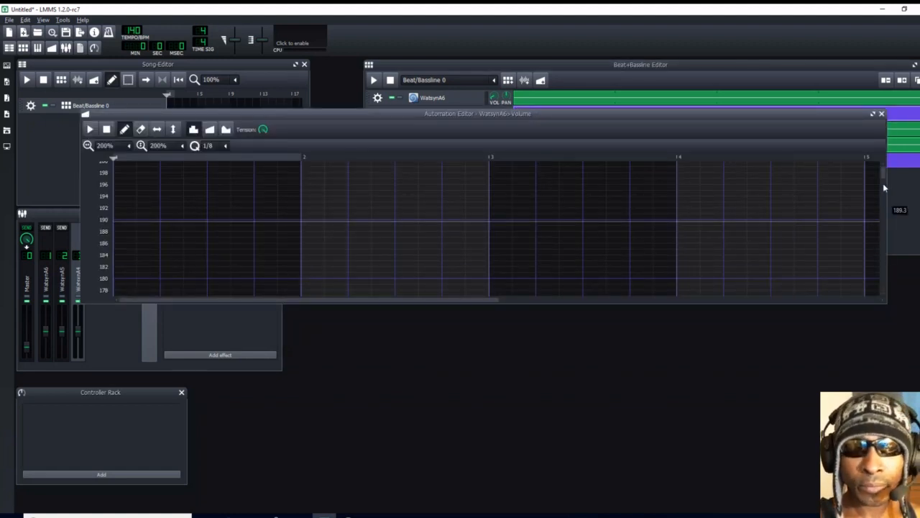
left_click_drag(884, 178, 886, 297)
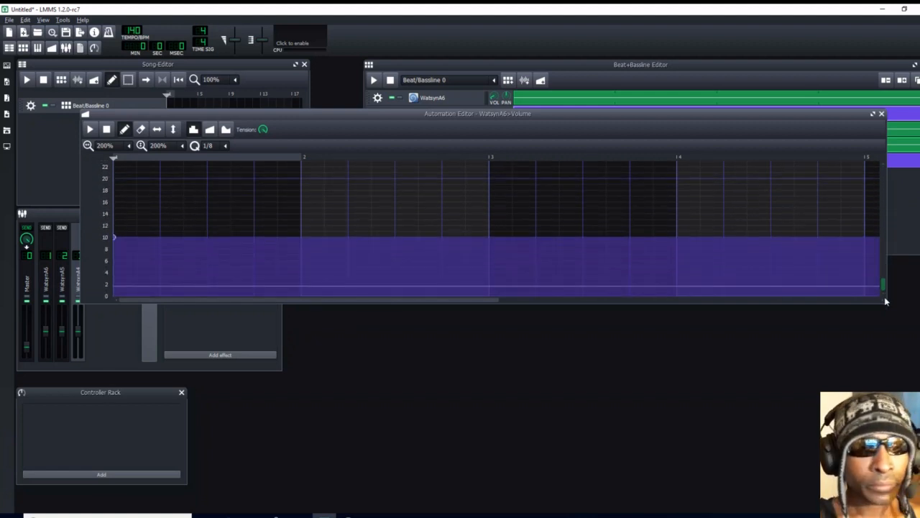
left_click_drag(115, 237, 109, 259)
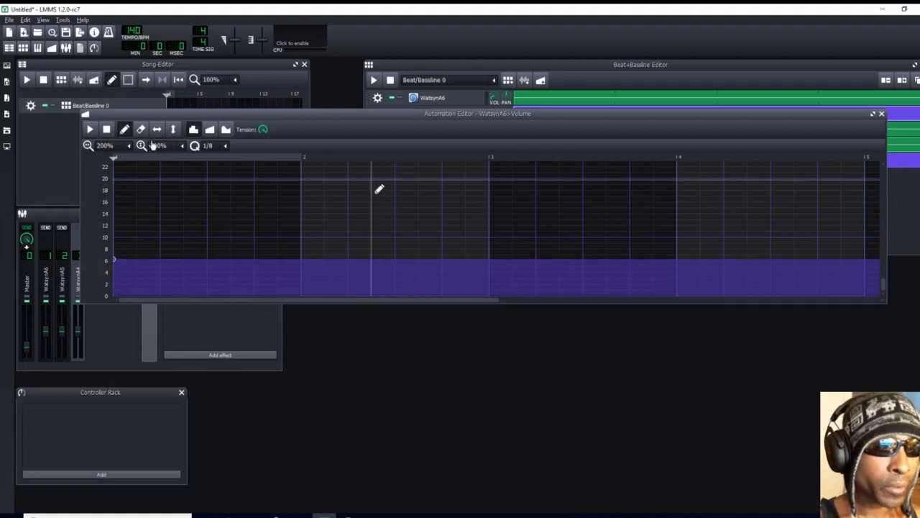
left_click(183, 148)
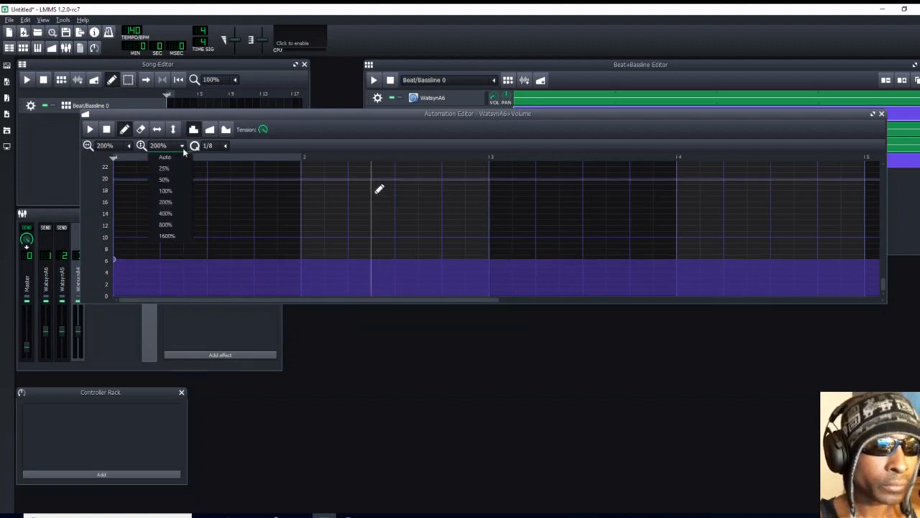
left_click(169, 214)
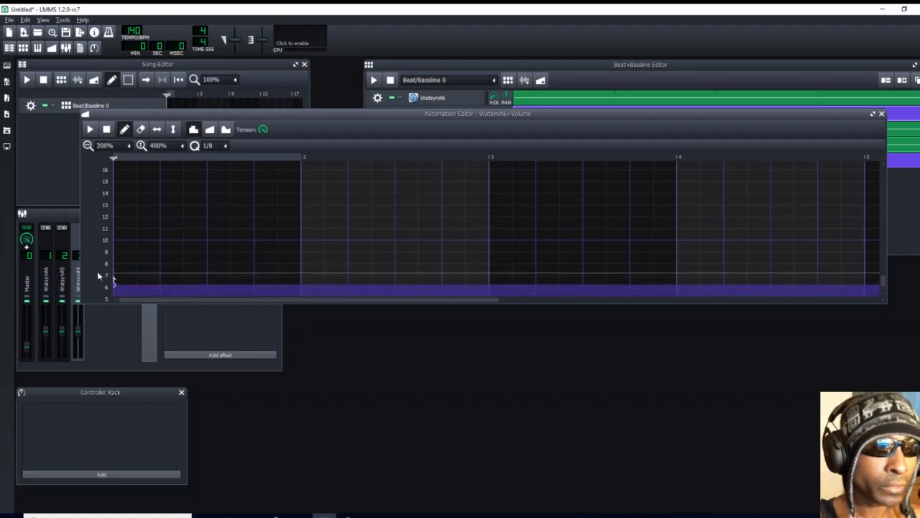
left_click(117, 278)
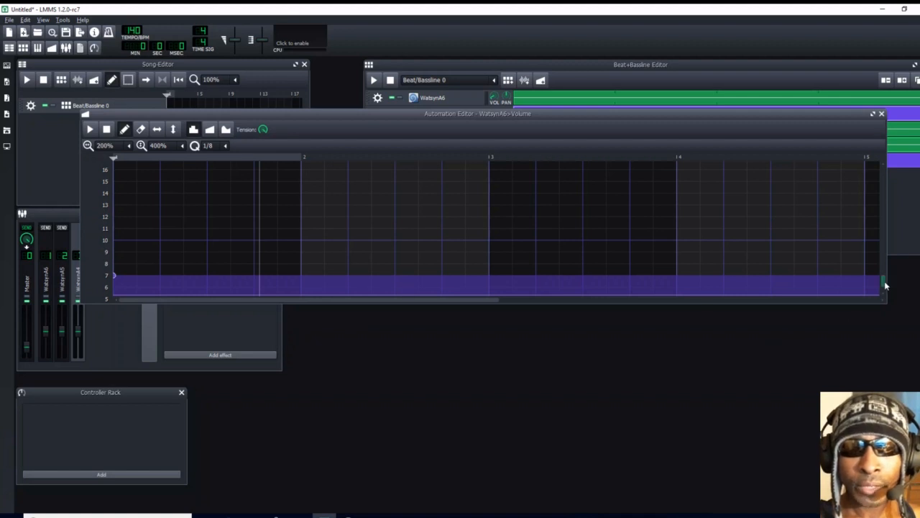
End the WatsynA6 volume automation at 0 on bar 5, using 1/16 quantization and linear progression, and close the editor.
scroll(885, 287, "down", 3)
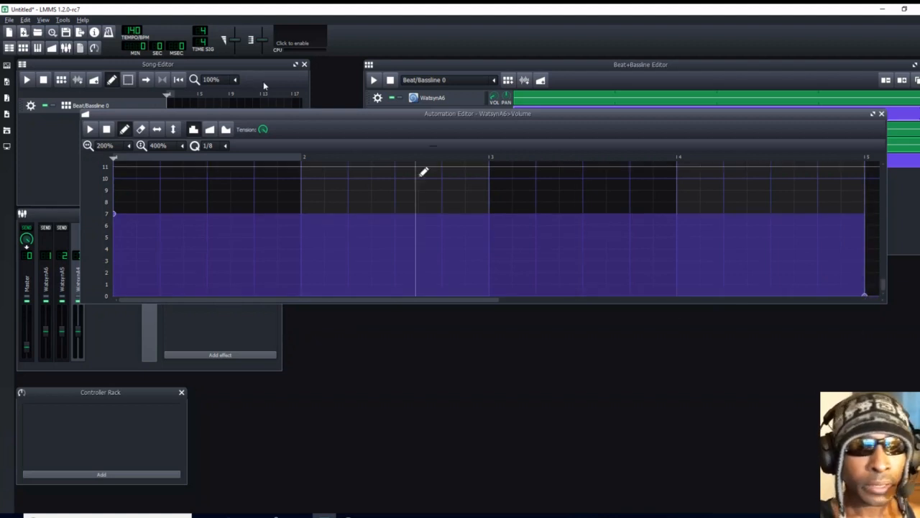
left_click(225, 147)
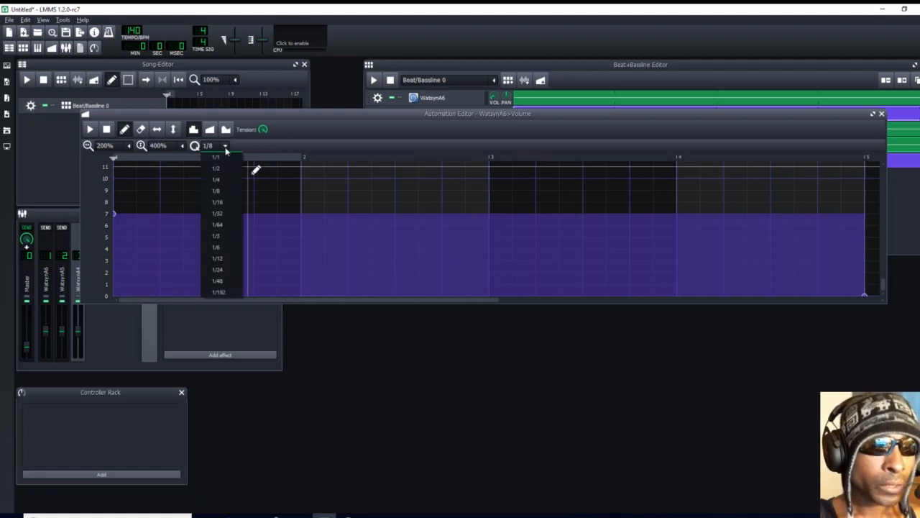
left_click(223, 203)
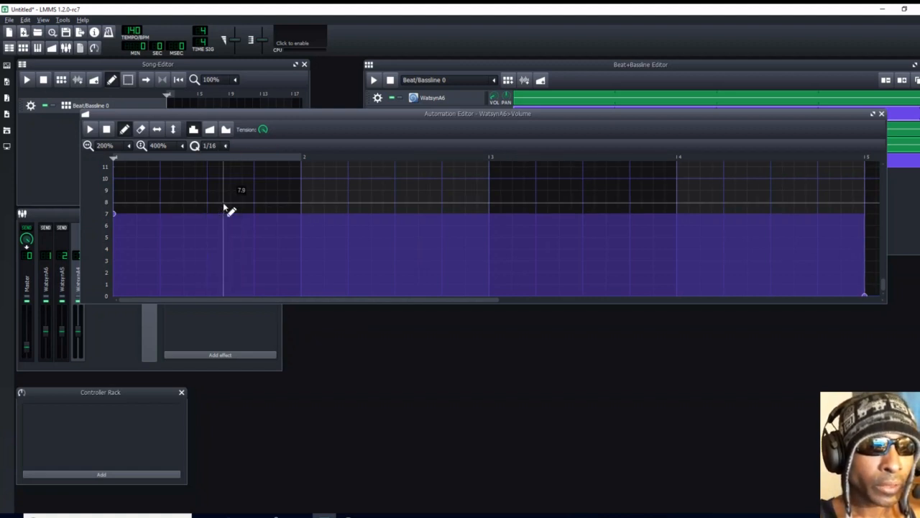
left_click(209, 129)
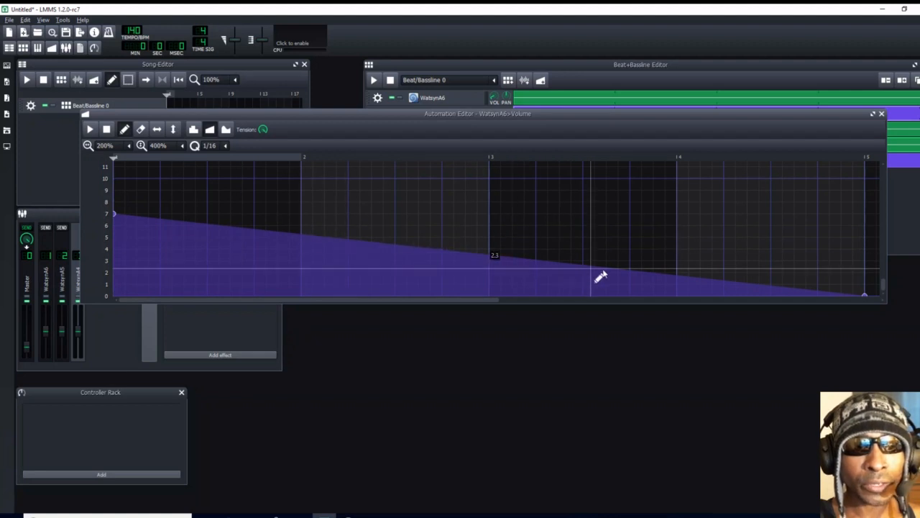
left_click(881, 113)
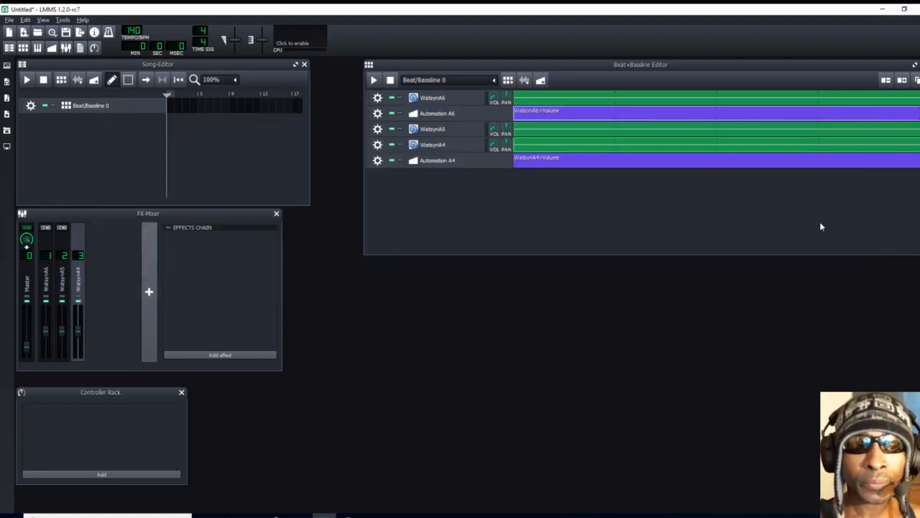
Open the WatsynA4 volume automation and set the volume at the start of bar 1 to 0.
double_click(525, 163)
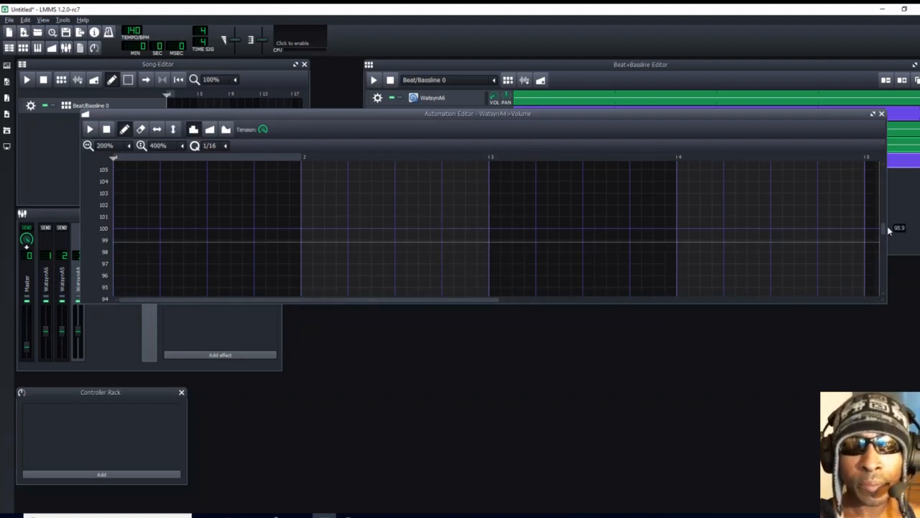
left_click_drag(886, 231, 886, 302)
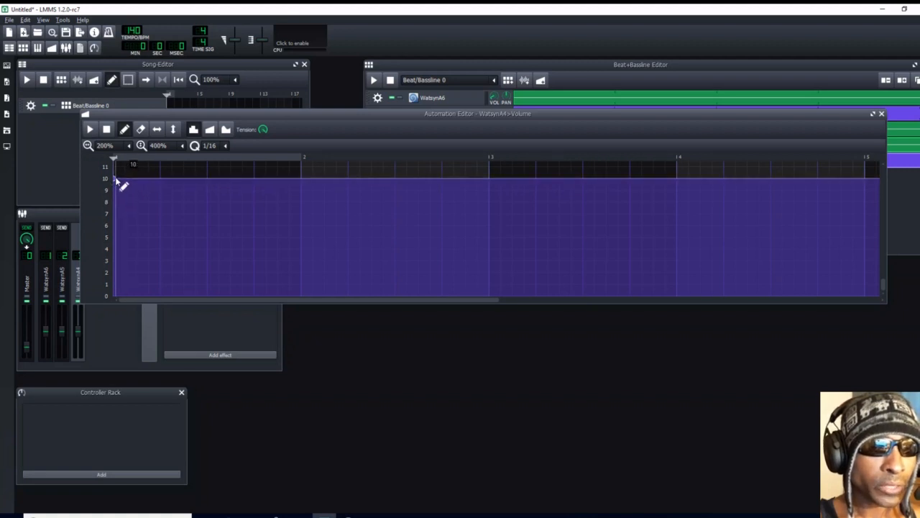
mouse_move(122, 184)
left_mouse_down()
mouse_move(183, 205)
mouse_move(145, 230)
mouse_move(110, 304)
left_mouse_up()
right_click(110, 305)
left_click(147, 321)
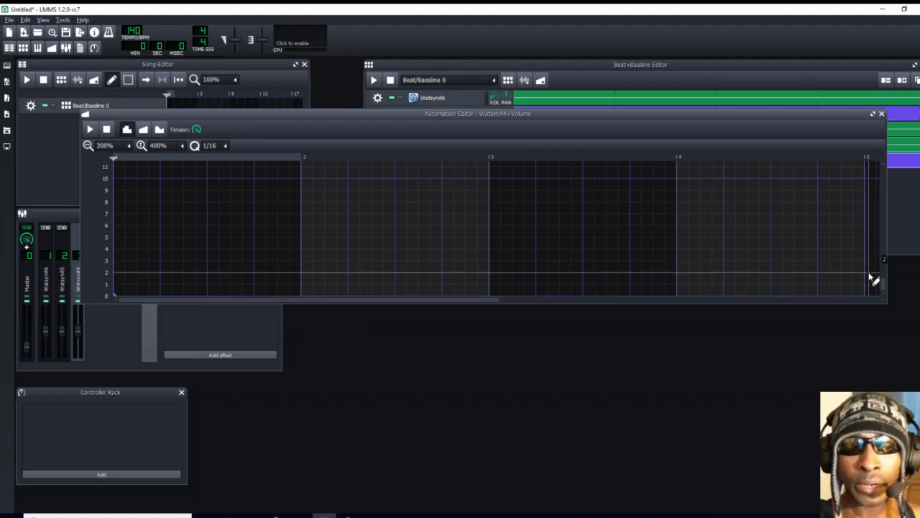
Raise the WatsynA4 volume to 7 at bar 5 with linear progression and close the automation editor.
left_click(864, 214)
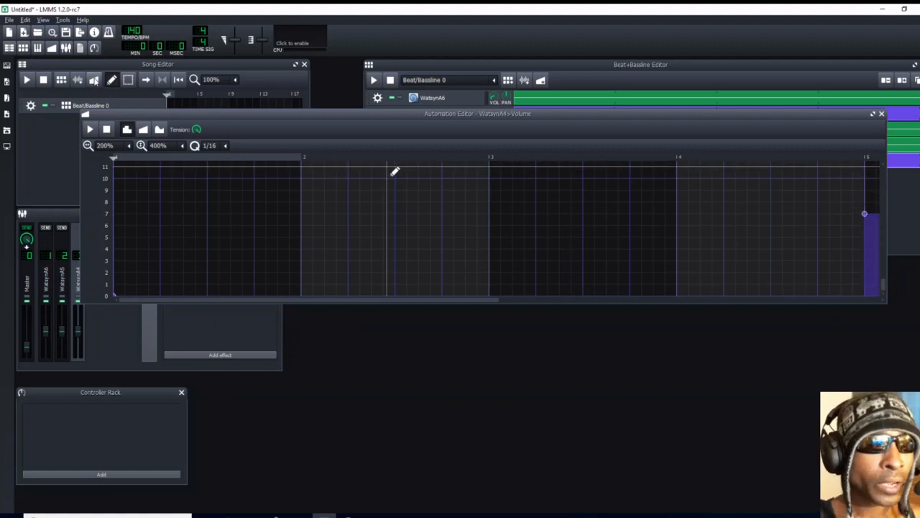
left_click(144, 130)
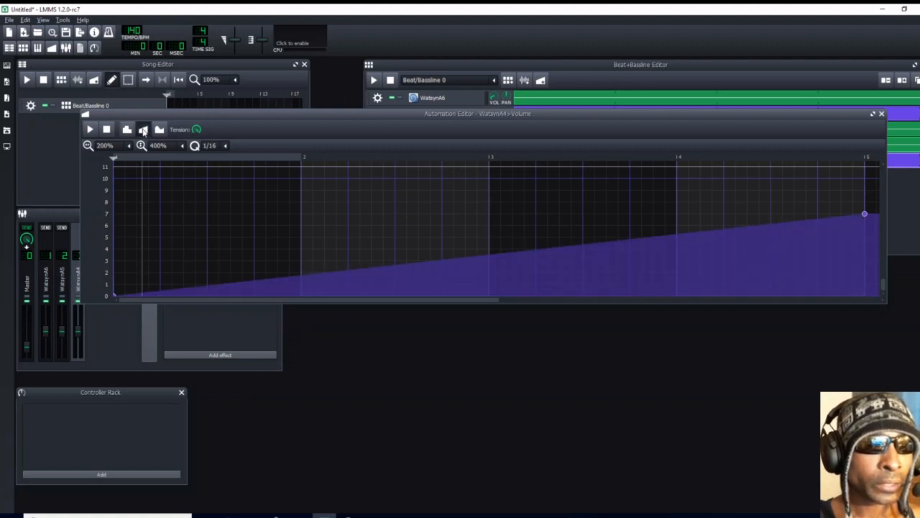
left_click(883, 115)
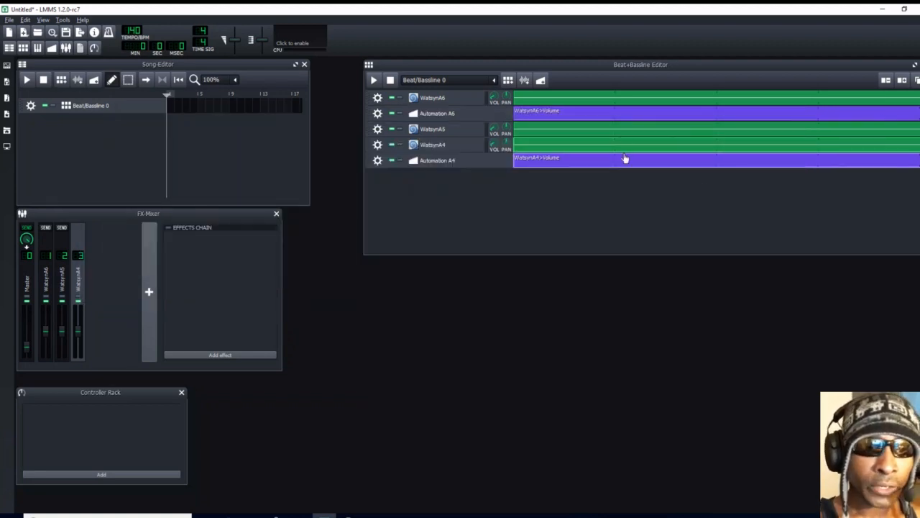
Move the Beat+Bassline Editor below the Song-Editor and widen the Song-Editor to show about 90 bars.
left_click(309, 127)
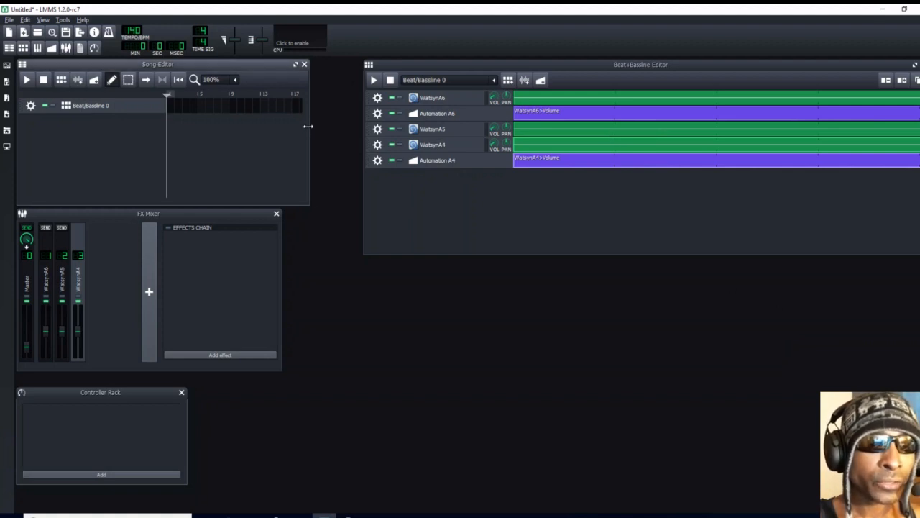
left_click_drag(308, 127, 346, 127)
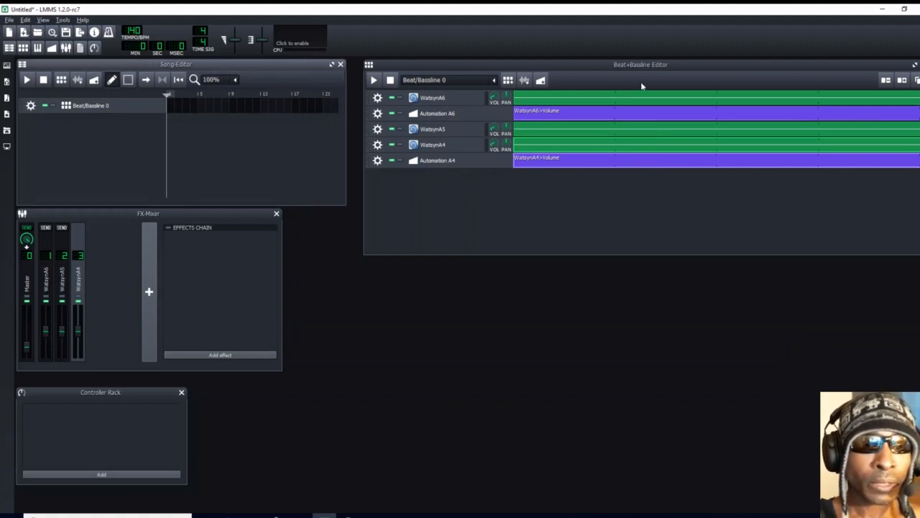
left_click_drag(583, 69, 563, 234)
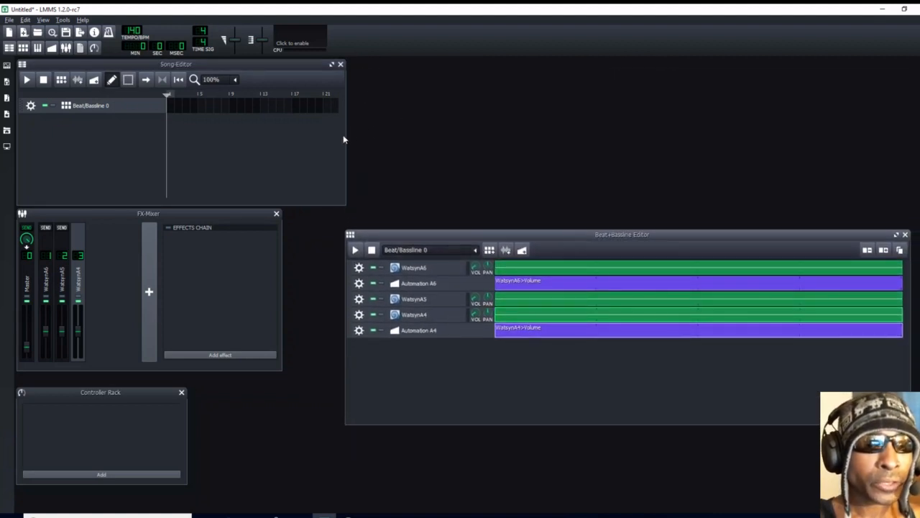
left_click_drag(346, 140, 880, 151)
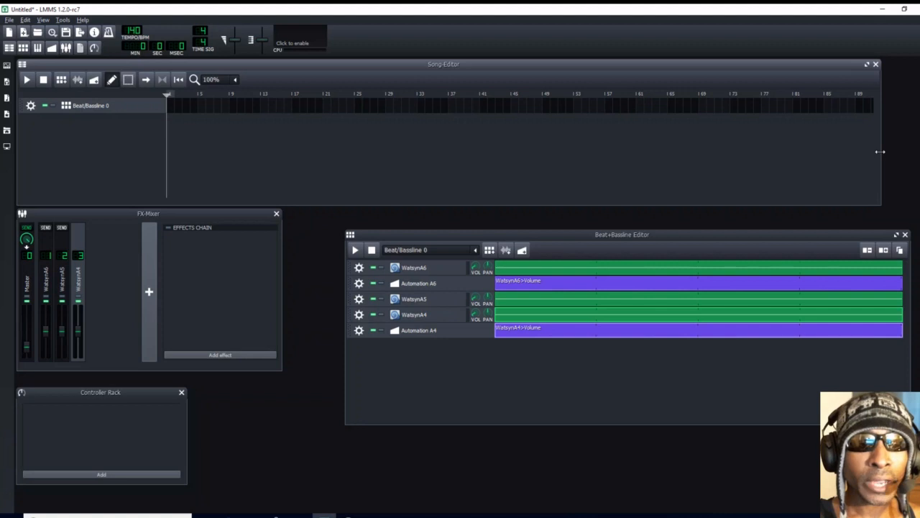
Place a Beat/Bassline 0 block from bar 1 to bar 17 in the song and play it back.
left_click(171, 107)
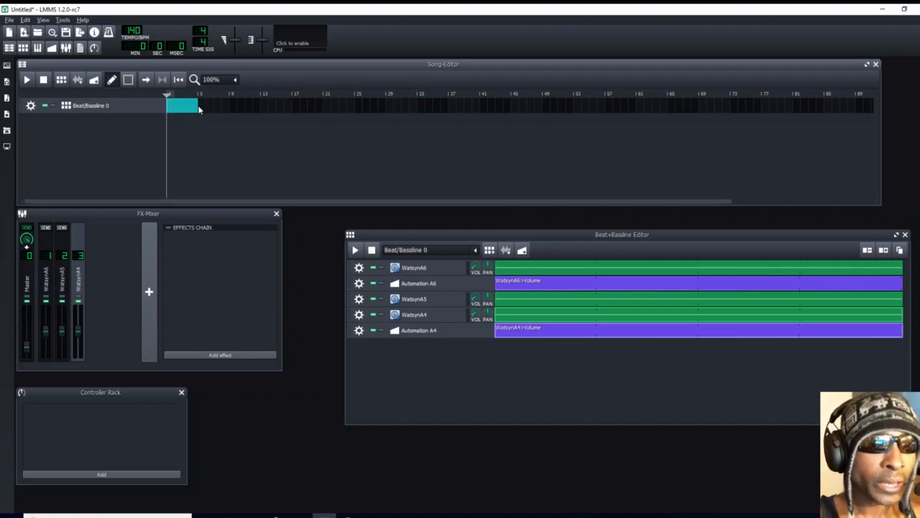
left_click_drag(199, 108, 293, 105)
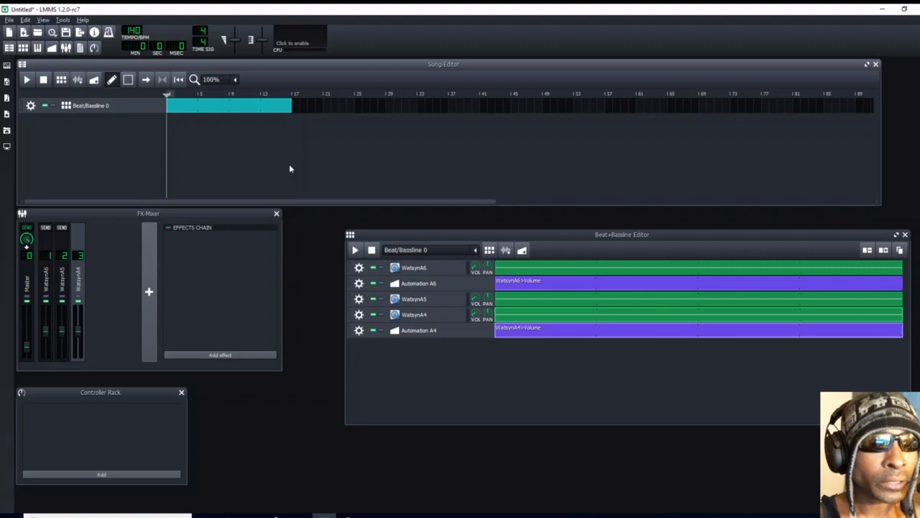
left_click(27, 80)
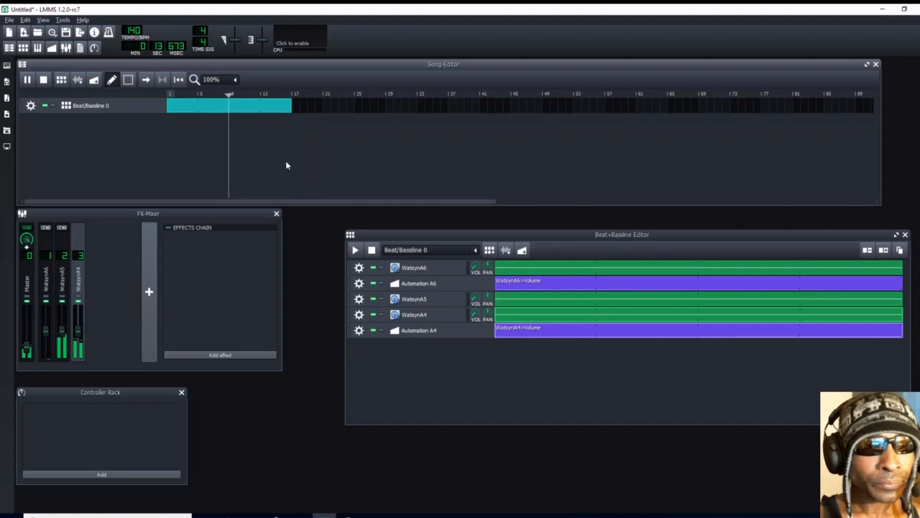
left_click(43, 80)
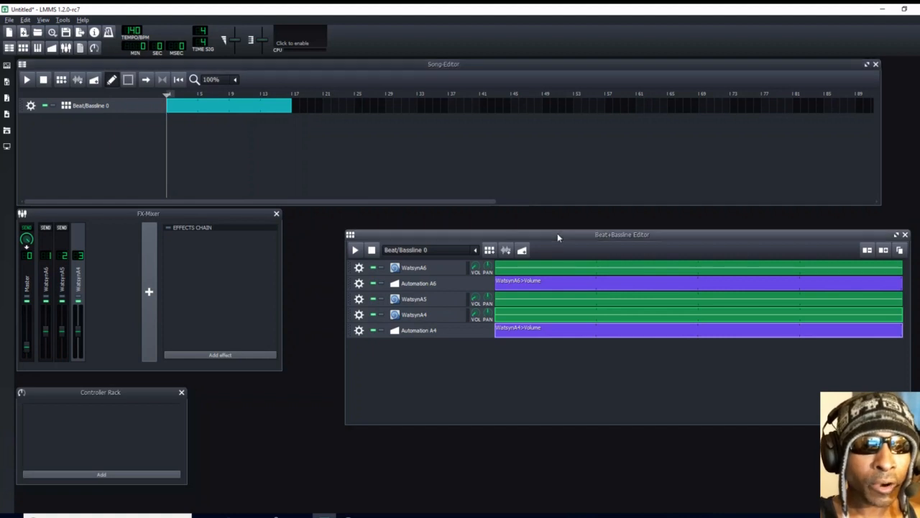
Open the WatsynA5 instrument and give its B1 oscillator a triangle wave and a volume of 10.
left_click_drag(557, 237, 515, 220)
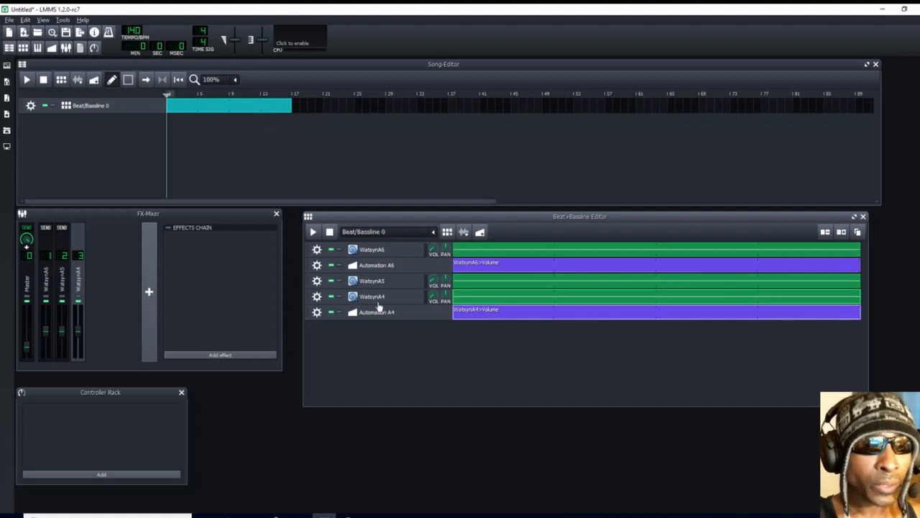
left_click(388, 282)
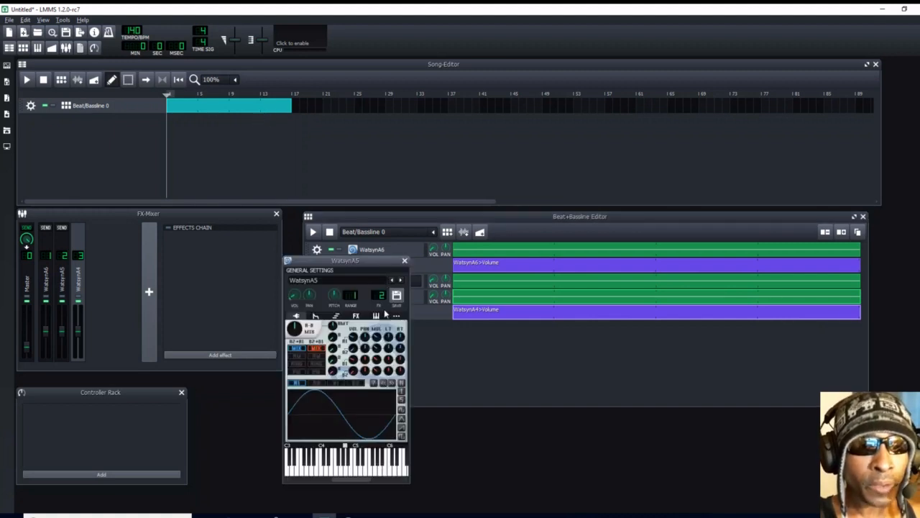
left_click_drag(374, 262, 490, 288)
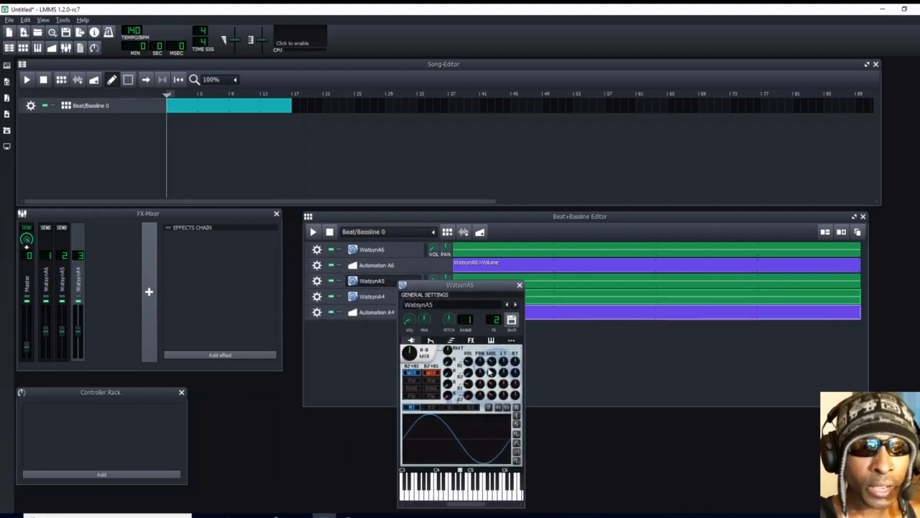
left_click(450, 407)
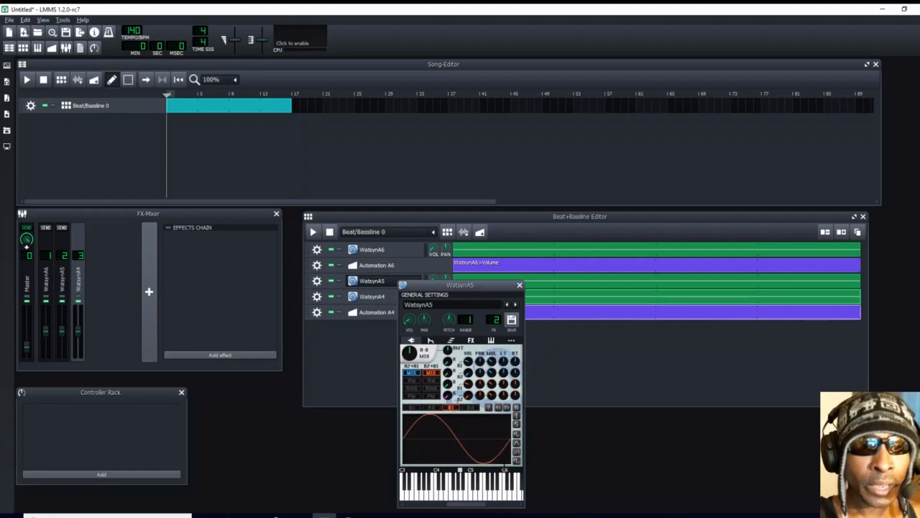
left_click(516, 446)
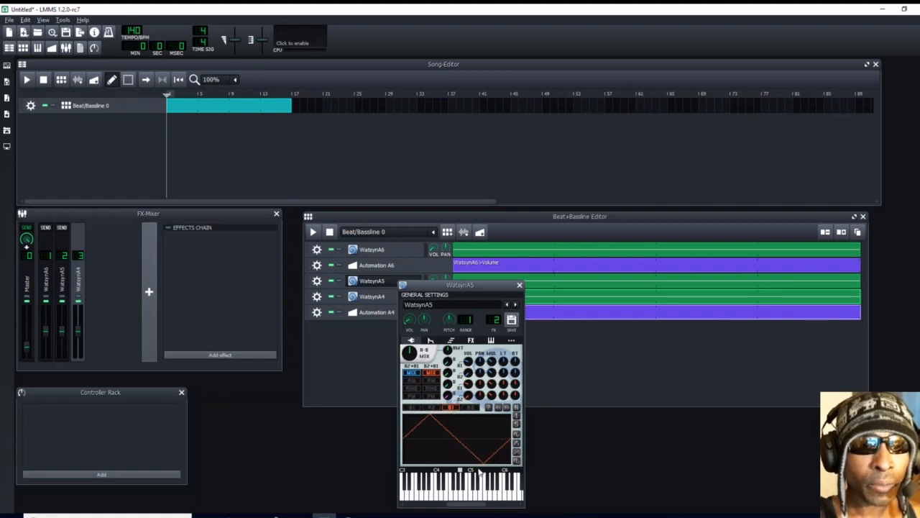
double_click(466, 387)
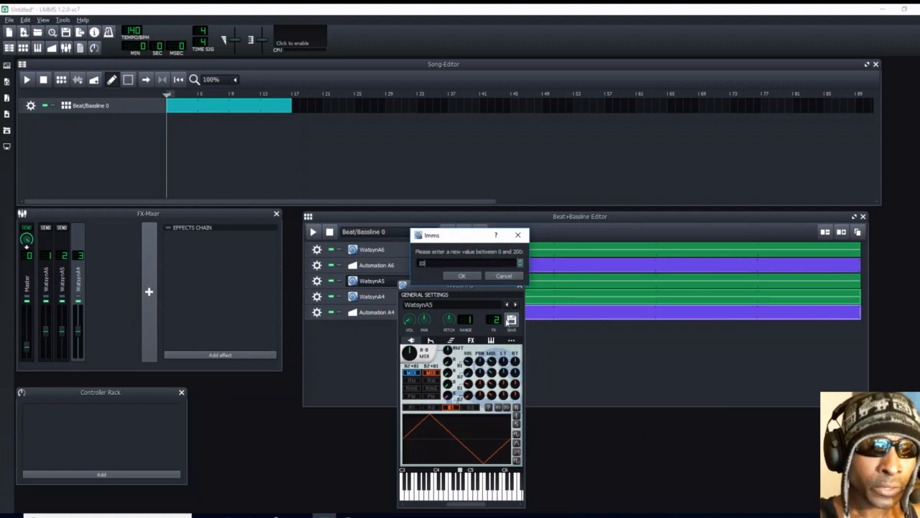
left_click(463, 276)
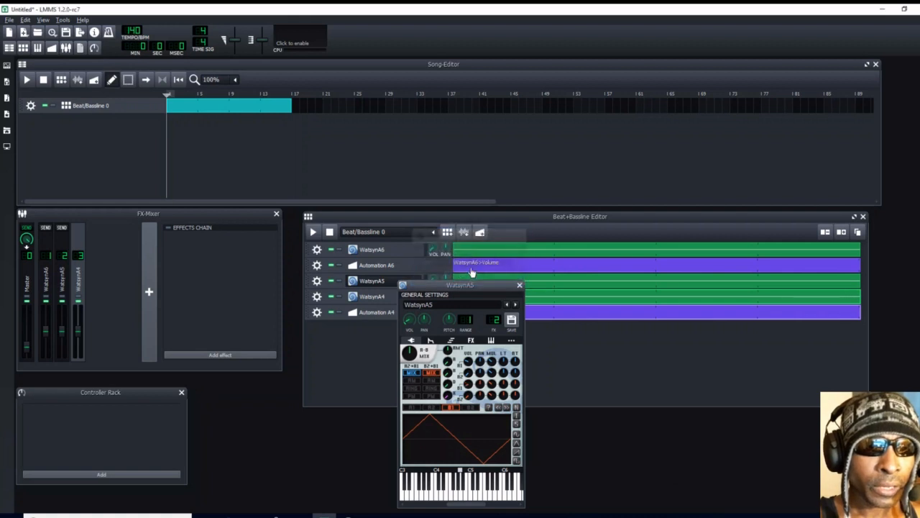
Add an LFO controller to the controller rack and rename it A5 Wobble.
left_click(99, 474)
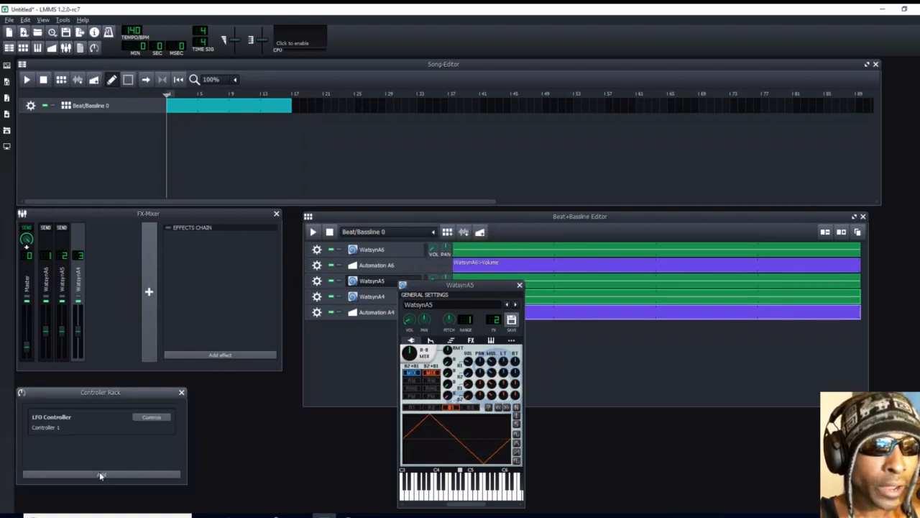
double_click(47, 428)
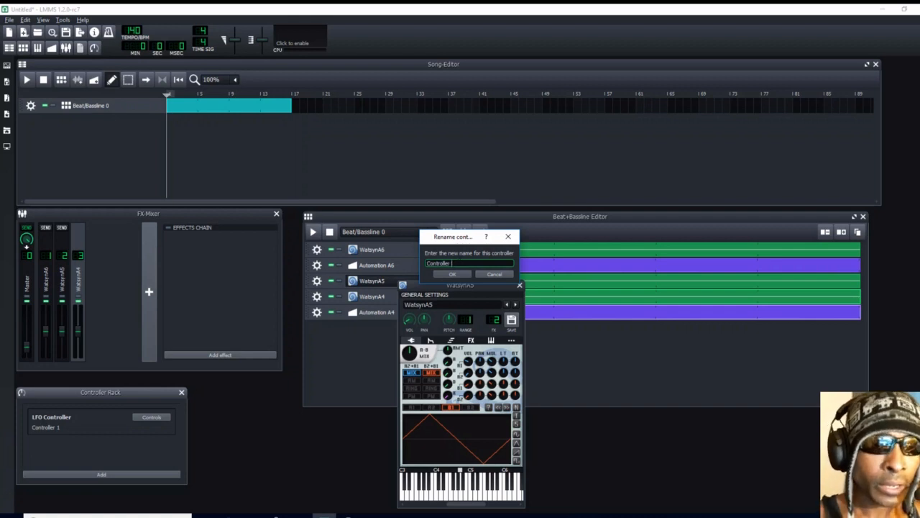
key("BackSpace")
key("BackSpace")
key("BackSpace")
key("BackSpace")
key("BackSpace")
key("BackSpace")
key("BackSpace")
key("BackSpace")
key("BackSpace")
key("BackSpace")
type("A")
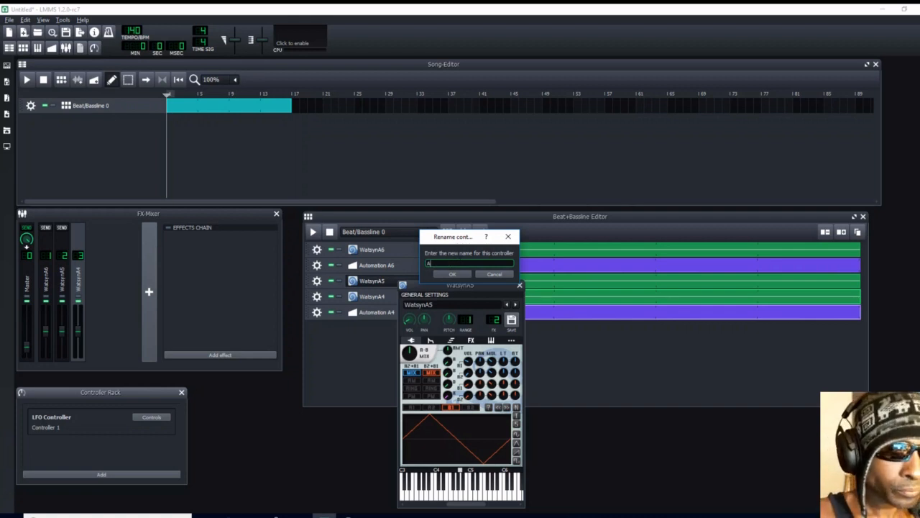
type("5")
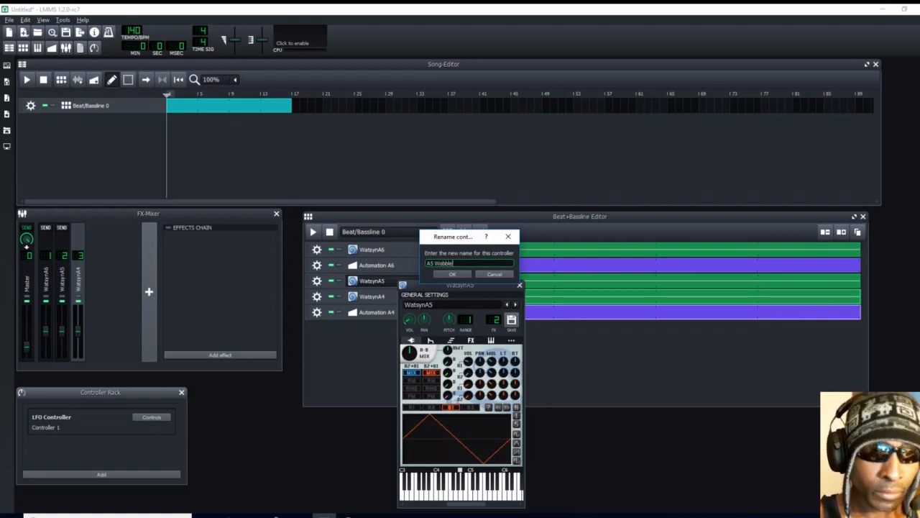
type(" Wobble")
key("Return")
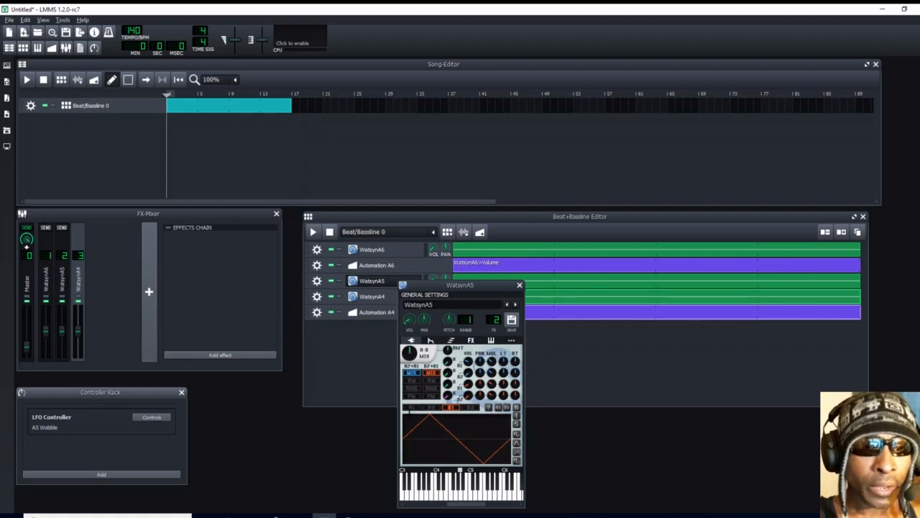
Check the A1 and B1 waveforms in WatsynA5, and open the A5 Wobble LFO settings beside the instrument.
left_click(412, 408)
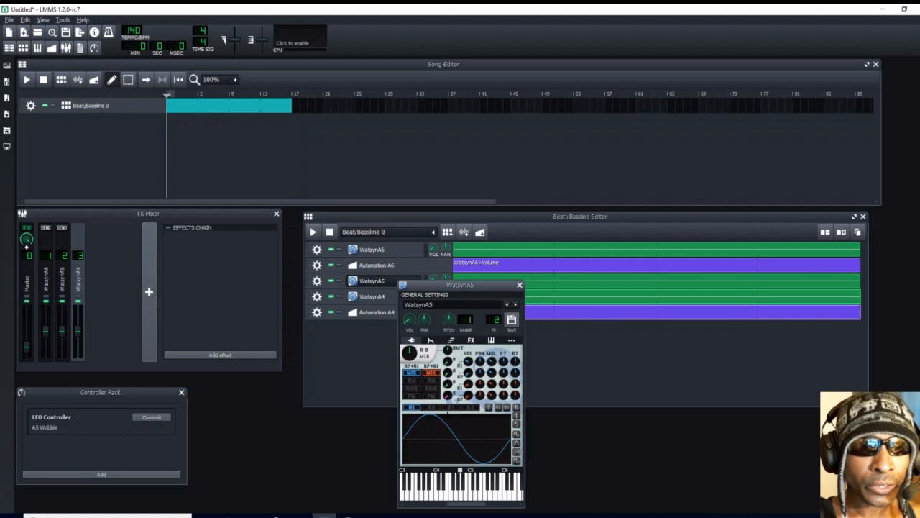
left_click(451, 407)
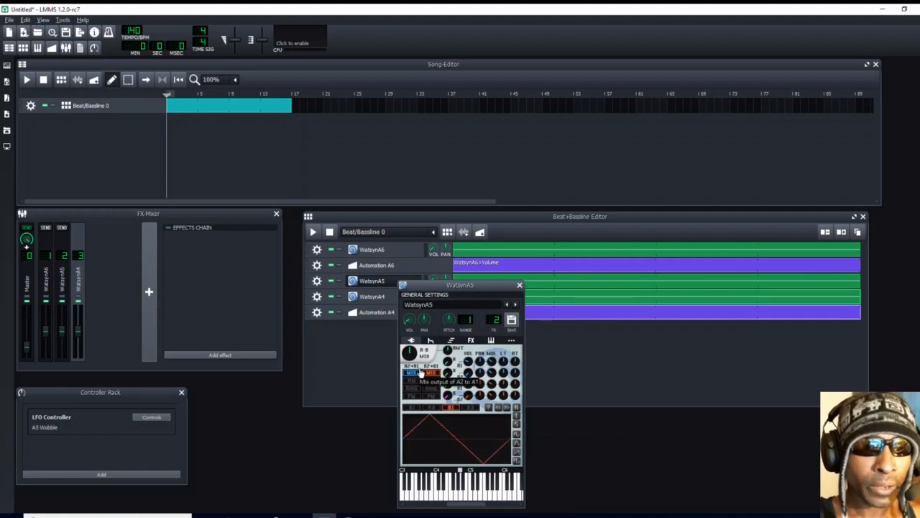
left_click(163, 419)
left_click_drag(231, 415, 308, 426)
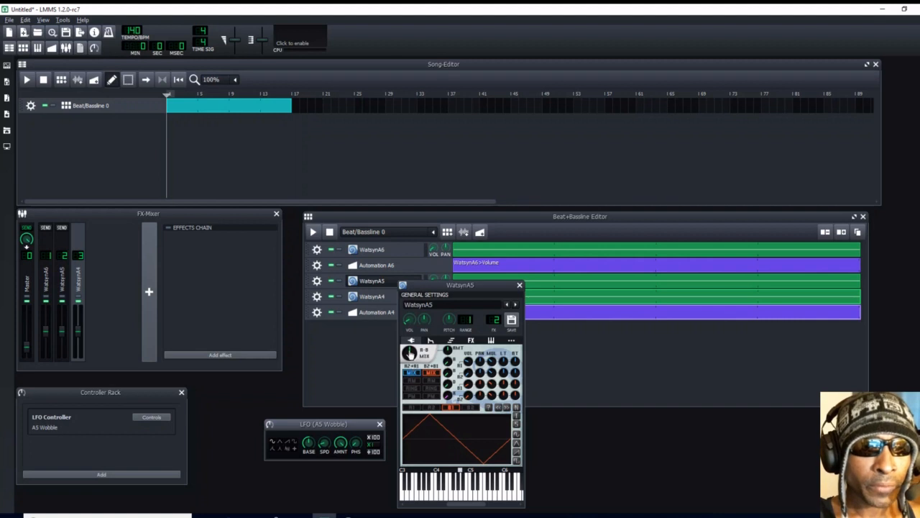
Connect WatsynA5's A-B mix knob to the A5 Wobble user controller.
right_click(409, 353)
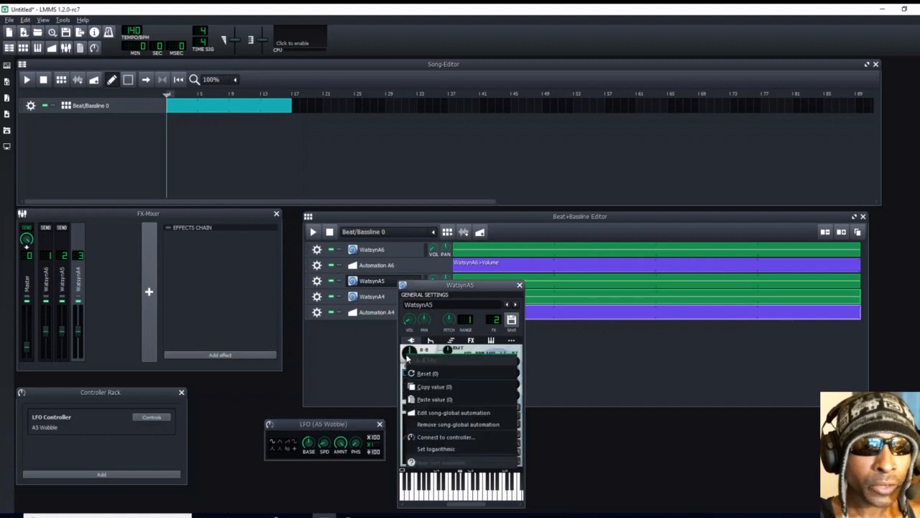
left_click(441, 438)
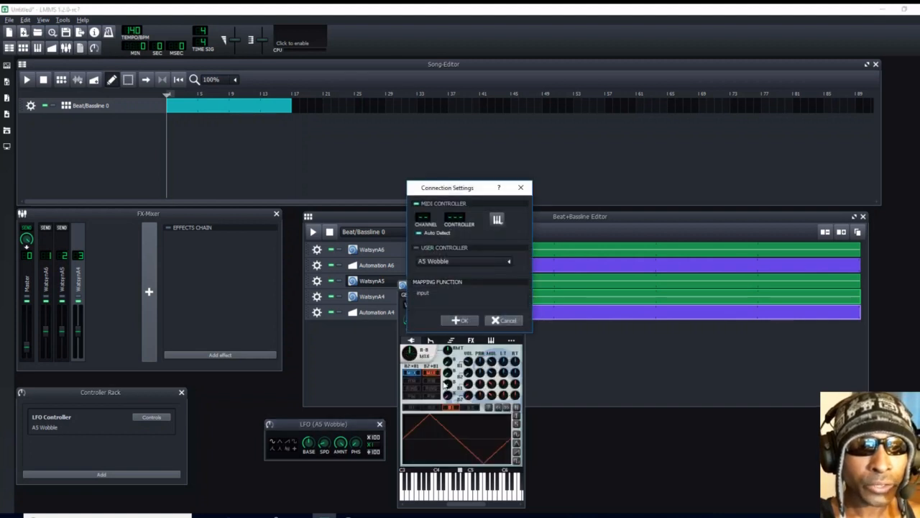
left_click(416, 248)
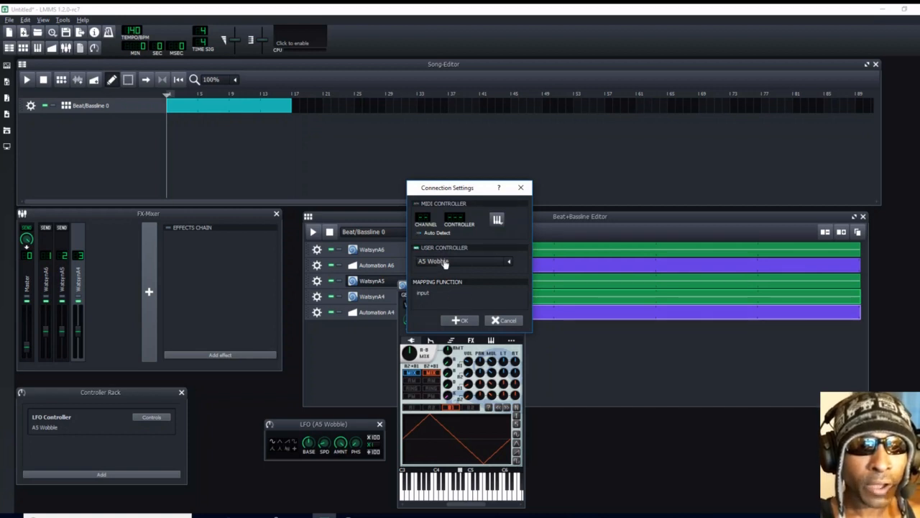
left_click(460, 320)
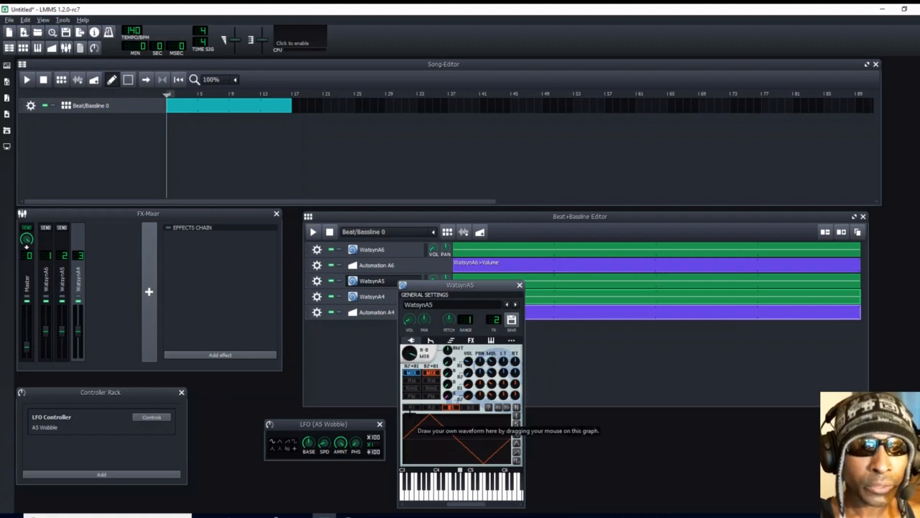
Adjust the A5 Wobble LFO's speed while watching WatsynA5's A-B mix knob, and close the instrument.
left_click(415, 408)
left_click(450, 407)
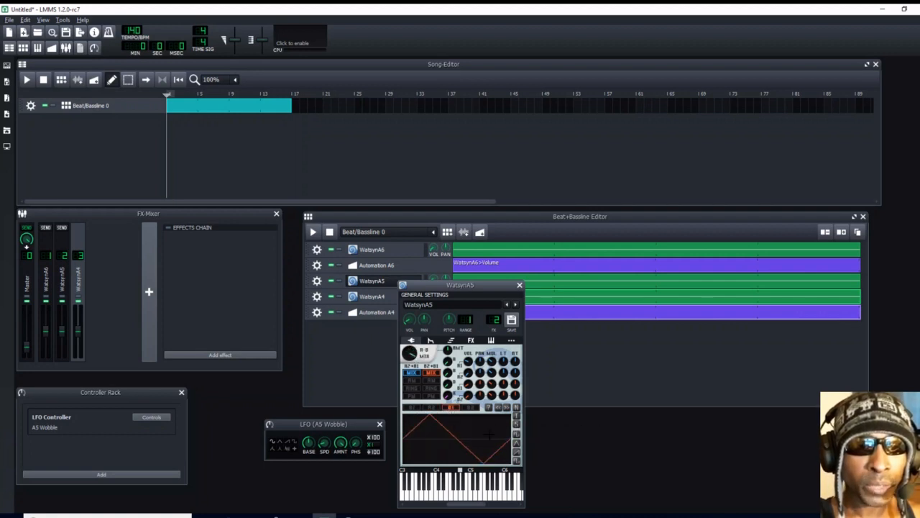
left_click(324, 442)
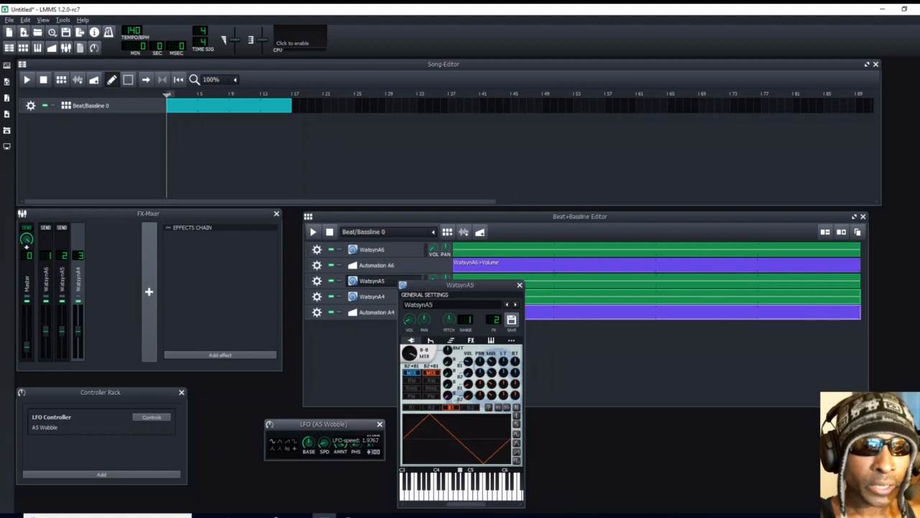
left_click_drag(324, 442, 324, 431)
left_click_drag(405, 353, 412, 350)
left_click_drag(324, 442, 324, 441)
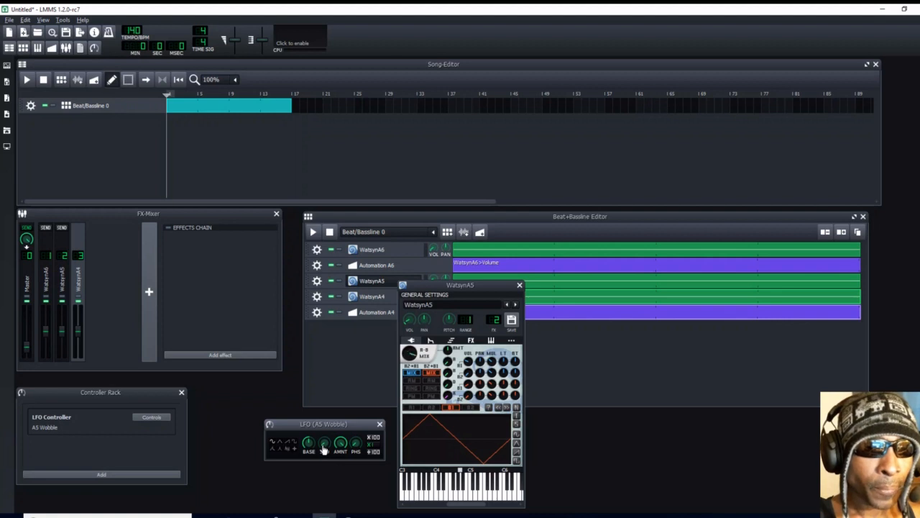
left_click_drag(324, 443, 325, 447)
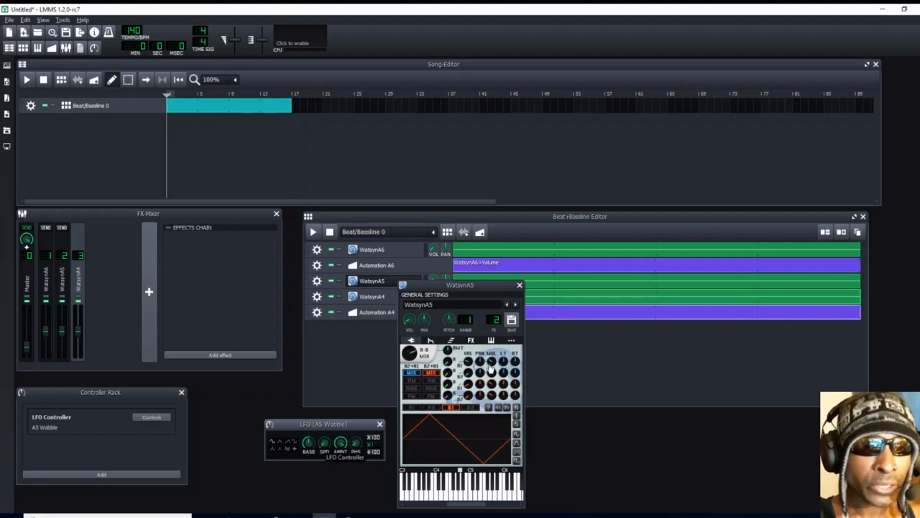
left_click(520, 285)
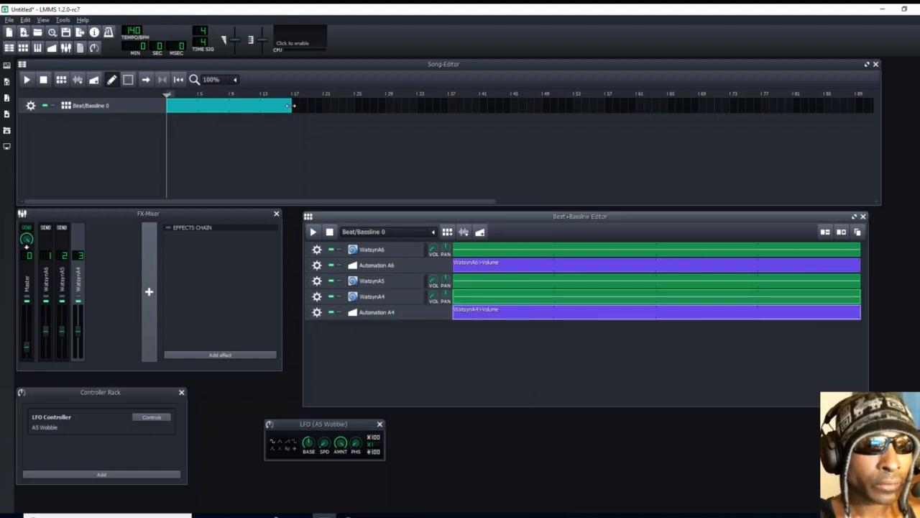
Extend the Beat/Bassline 0 block in the song to about bar 70 and play it back.
left_click_drag(292, 106, 706, 107)
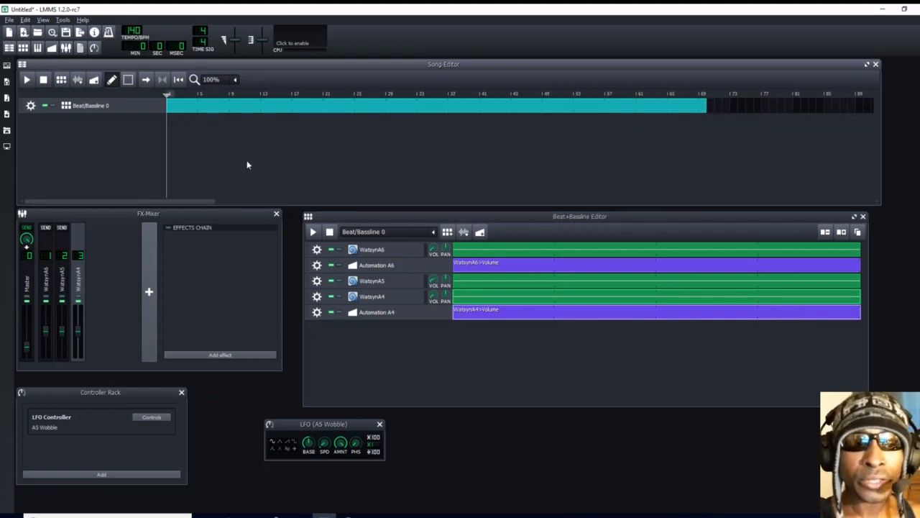
left_click(27, 81)
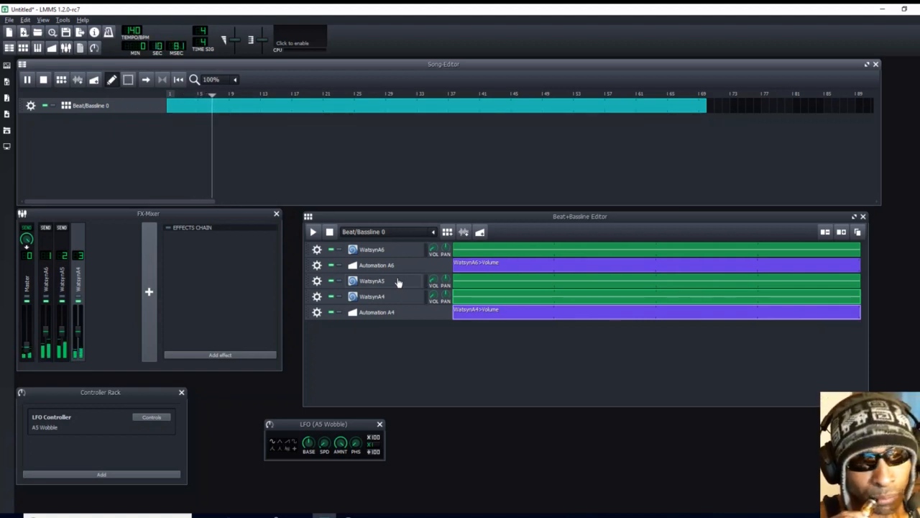
left_click(330, 233)
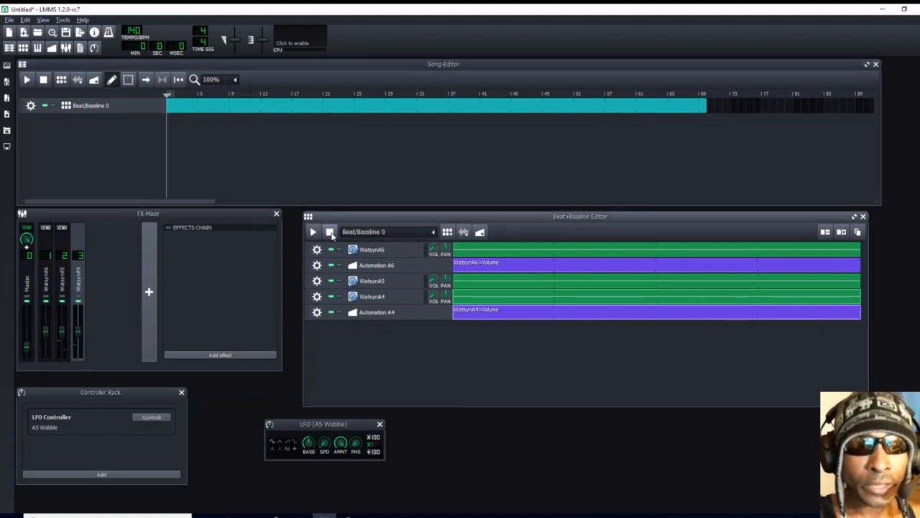